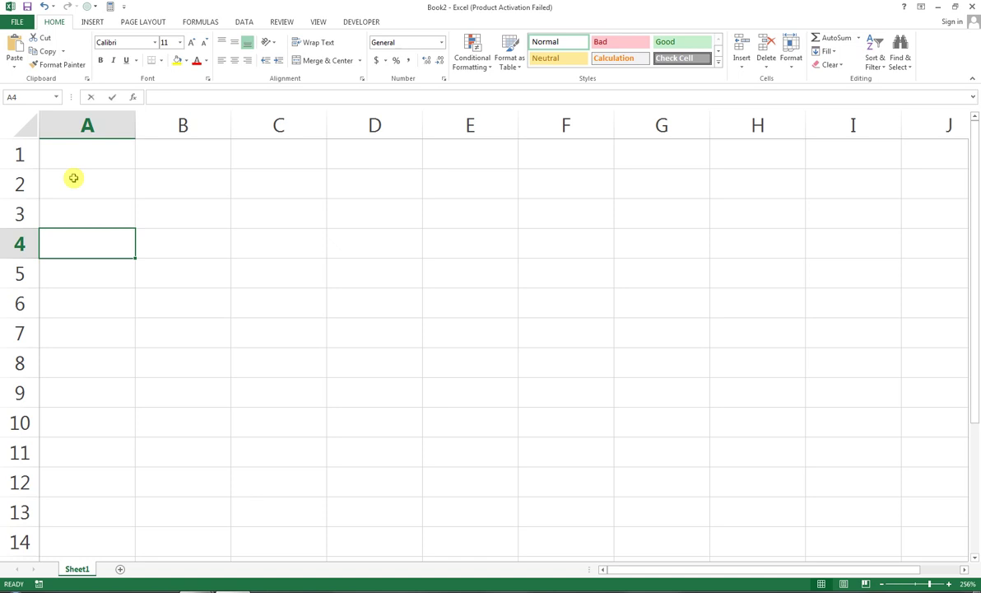
Step: Enter the headers NAME in A4 and JAN in B4
text(NAME)
key(Tab)
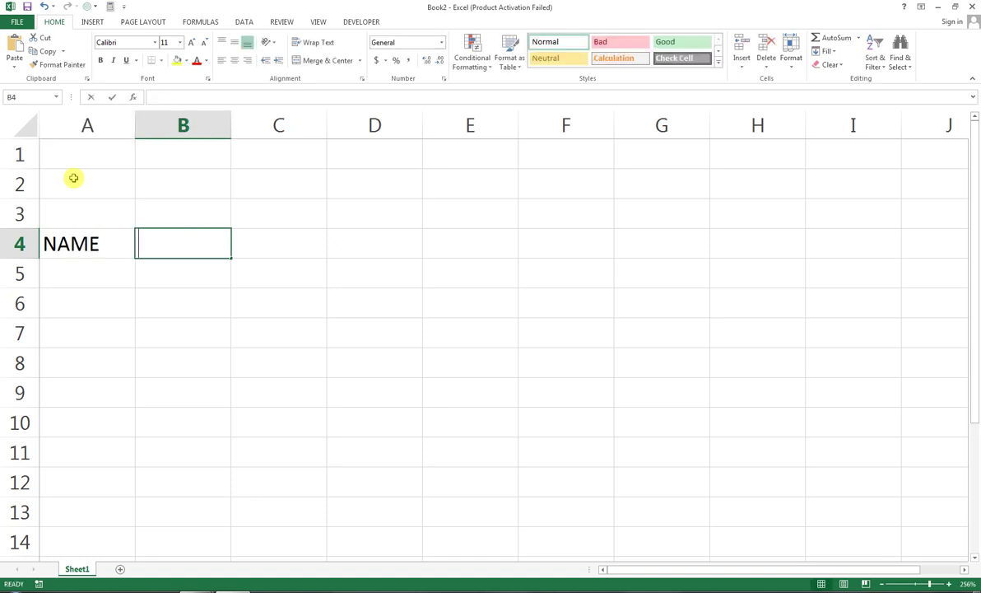
text(JAN)
key(Return)
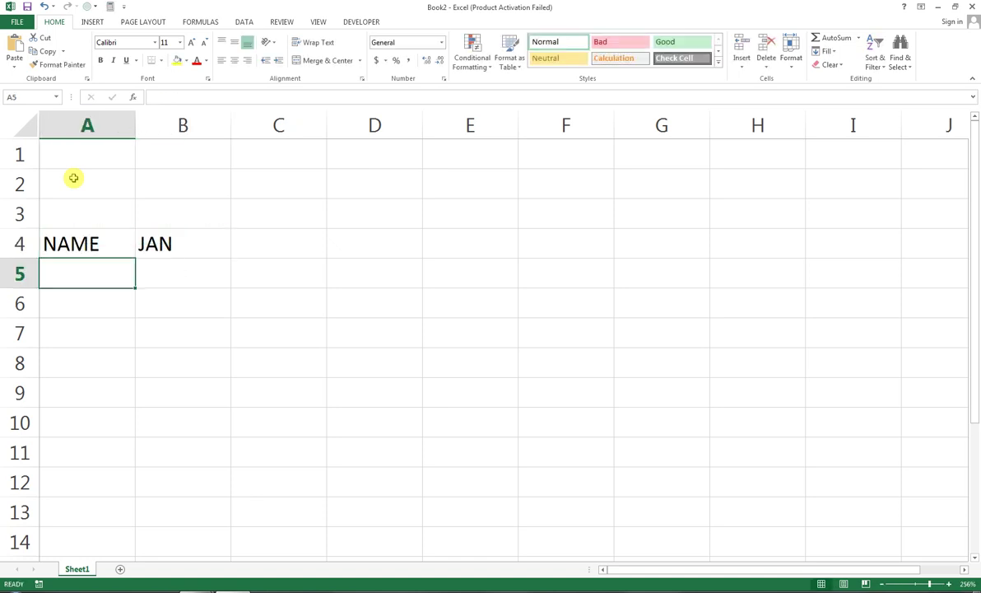
Step: Fill A5:A8 with a list of people's names and extend the month headers across row 4 through APR in E4
text(RAZA)
key(Return)
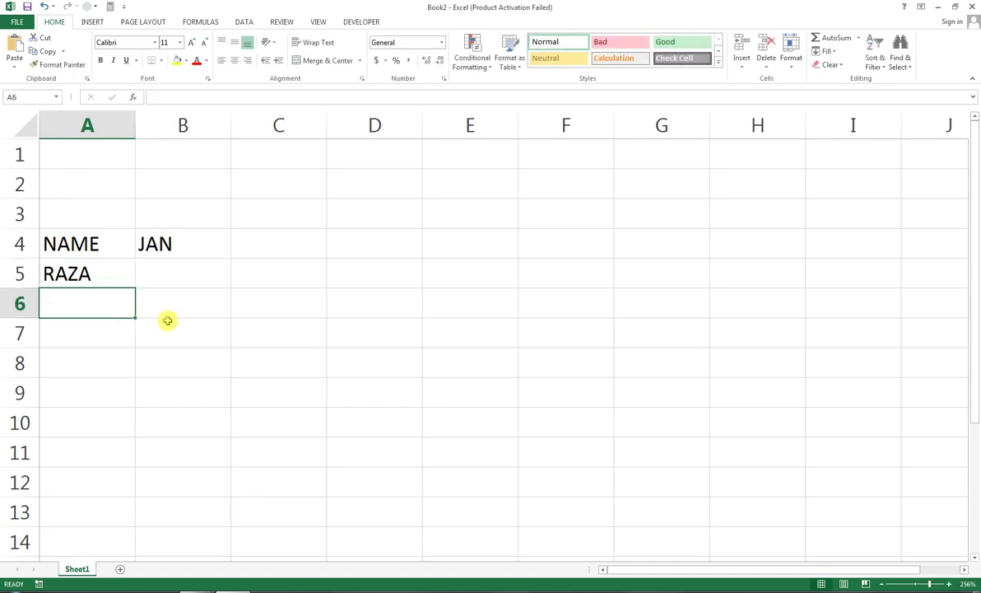
click(126, 276)
drag(134, 287, 137, 371)
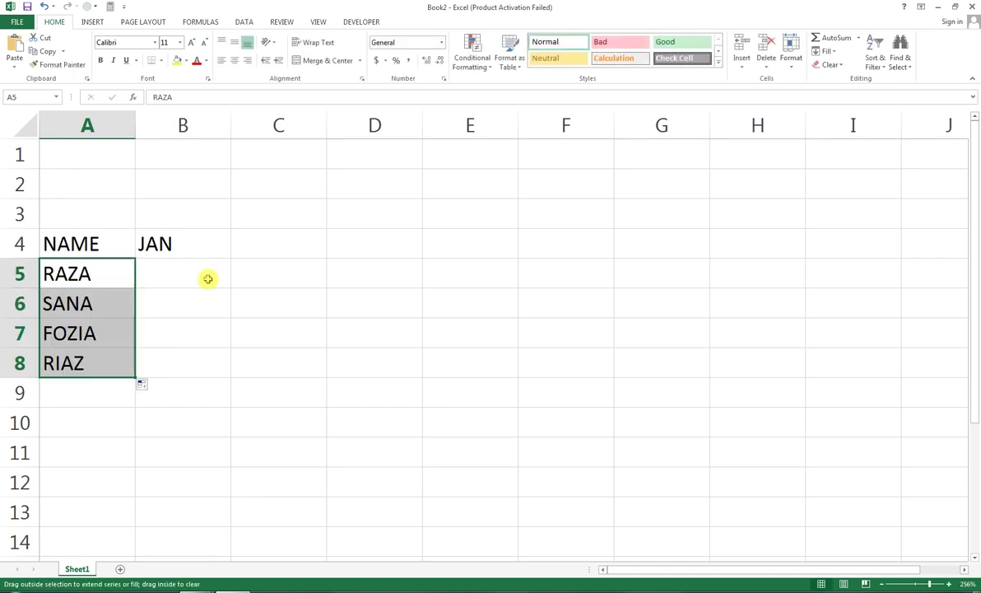
click(208, 254)
drag(230, 257, 515, 216)
Step: Enter the formula =RANDBETWEEN(5000,1000) in B5
click(180, 277)
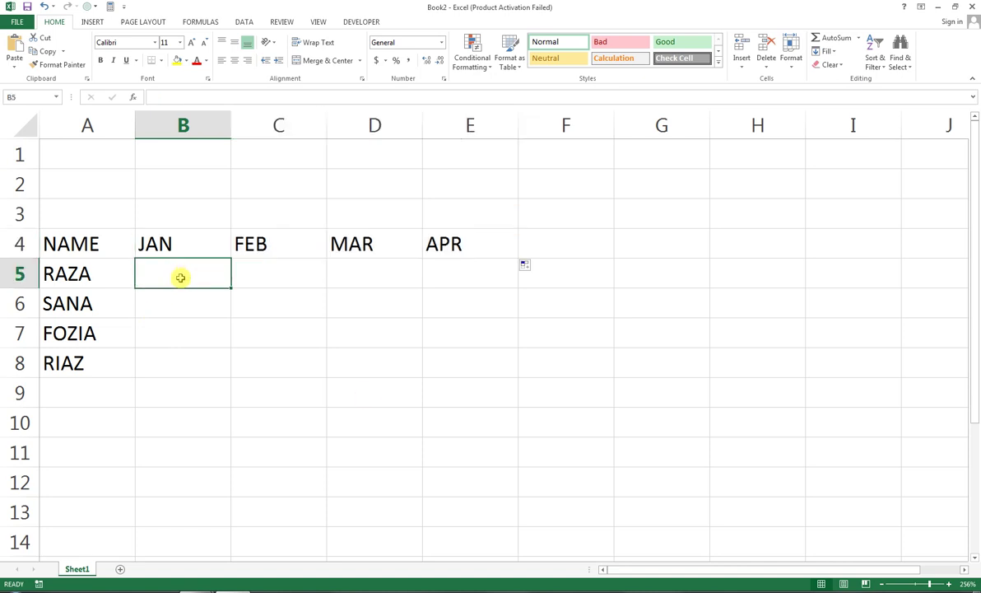
text(=RAND)
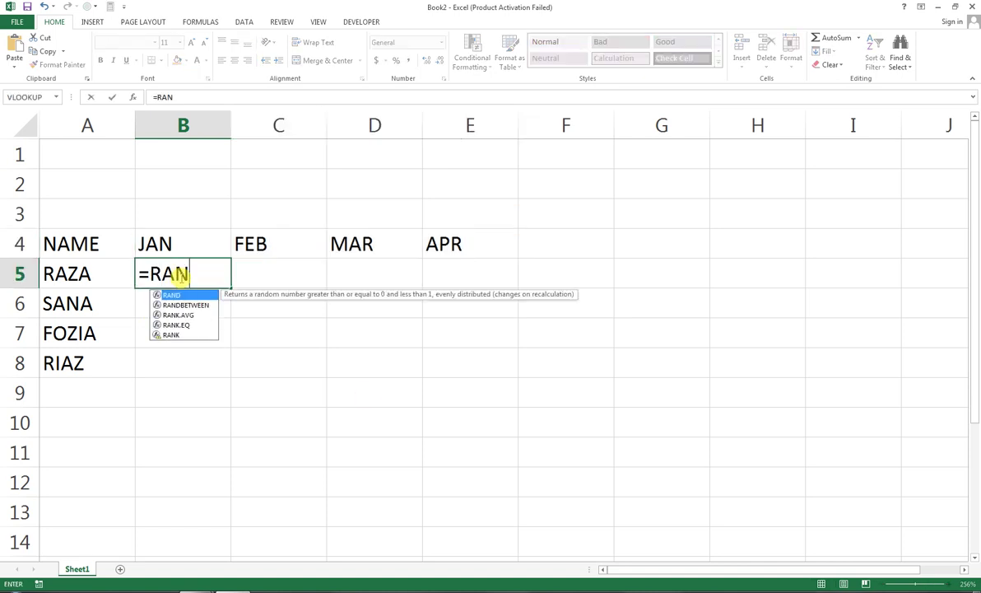
key(Down)
key(Tab)
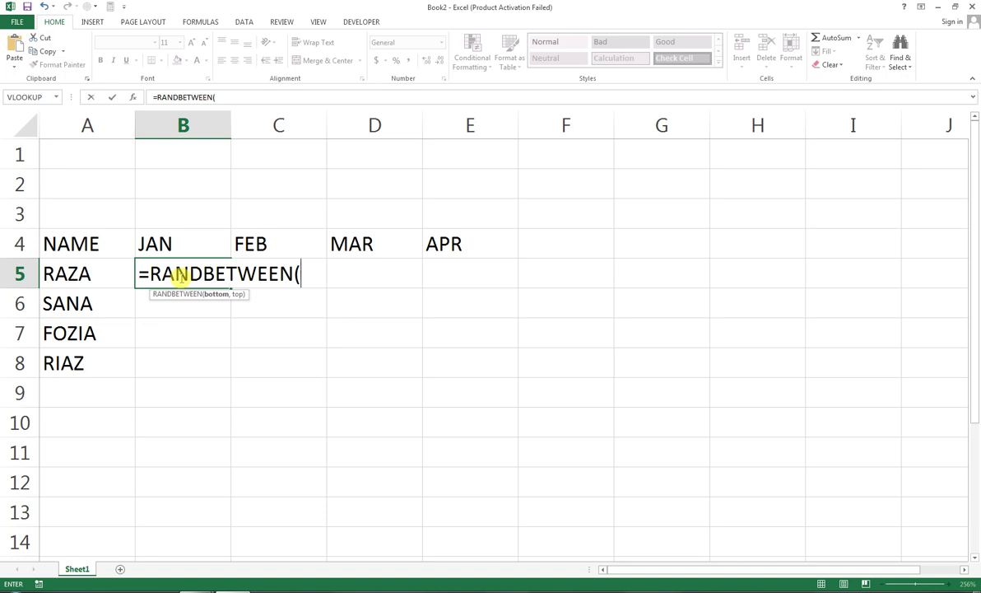
text(5000)
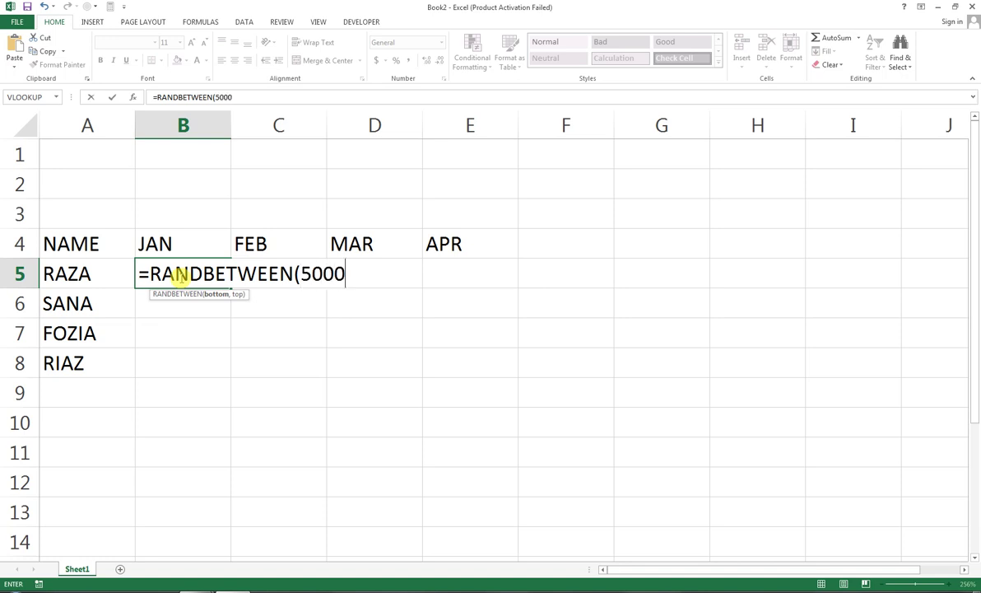
text(,1000)
key(Return)
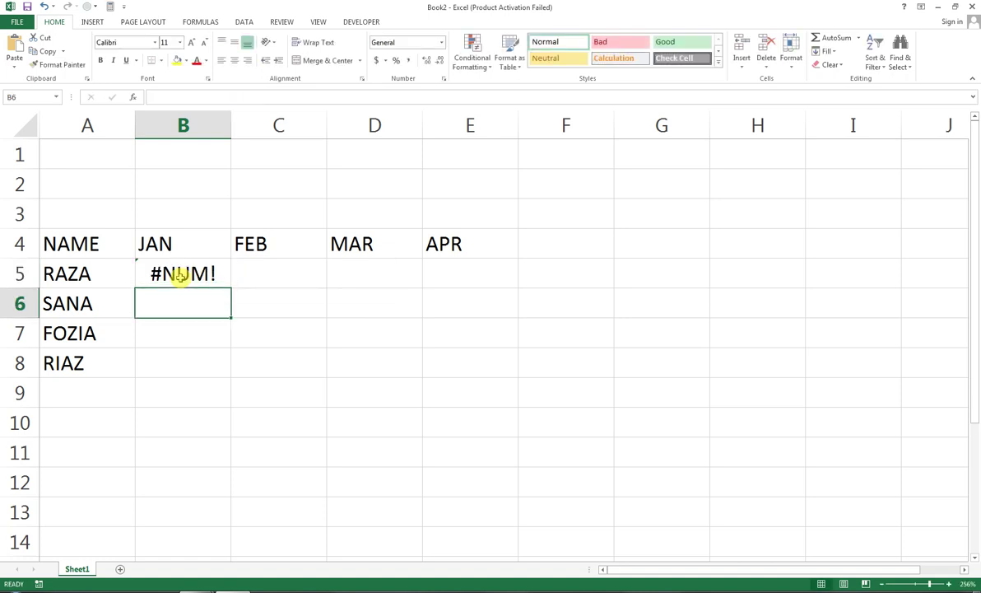
Step: Correct the upper limit of the RANDBETWEEN formula in B5 to 10000
key(Up)
key(F2)
text(000,1000)0)
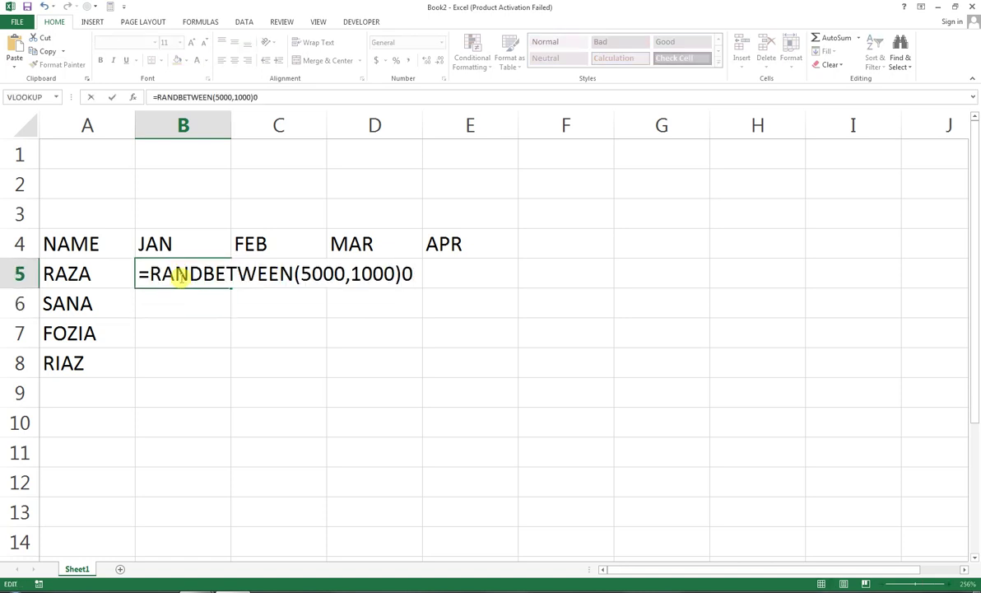
key(BackSpace)
key(Return)
Step: Fill the B5 formula through B5:E8 and replace the formulas with their values
click(181, 274)
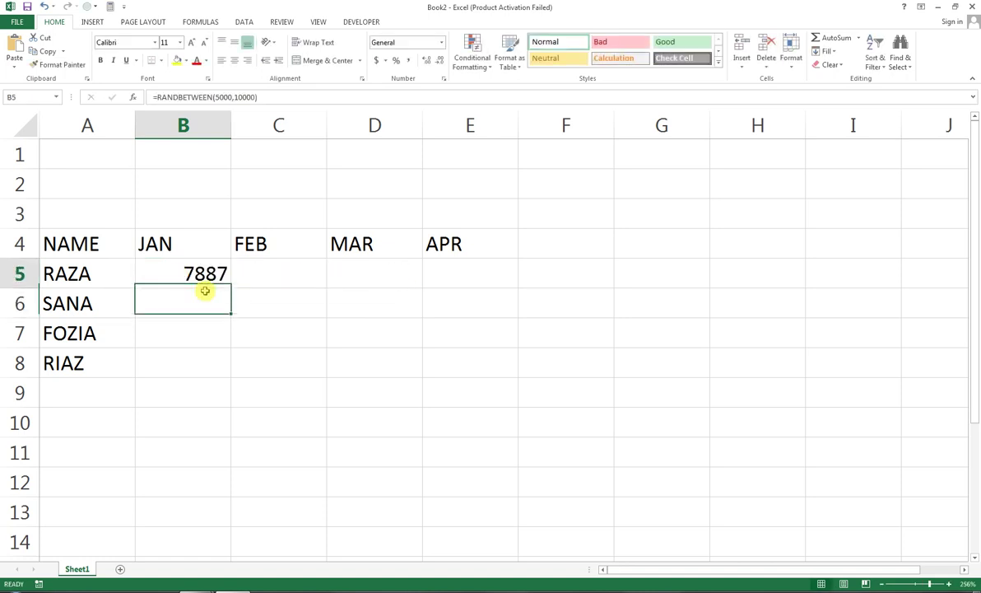
drag(225, 312, 496, 362)
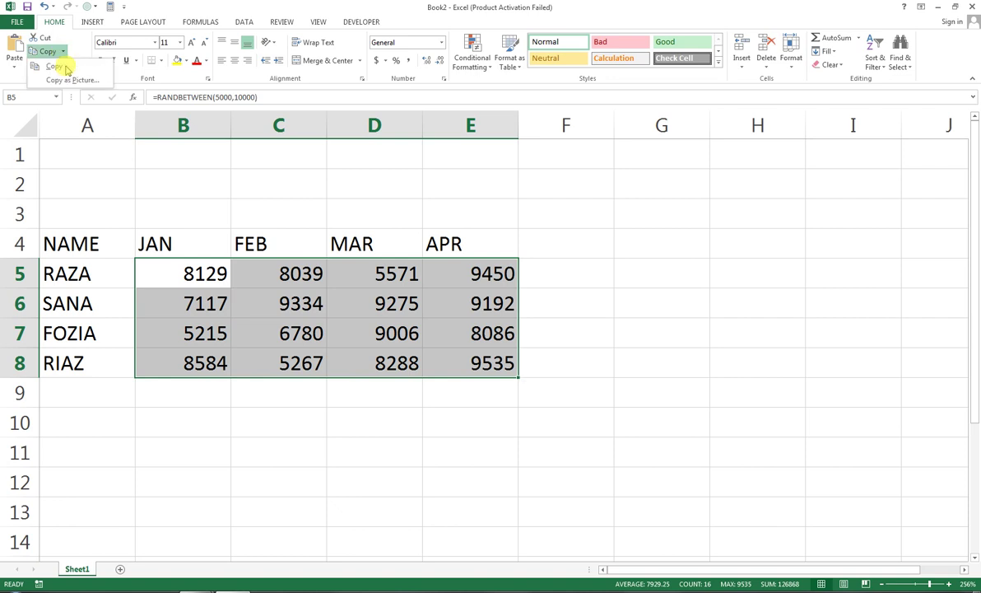
click(45, 51)
click(15, 66)
click(17, 144)
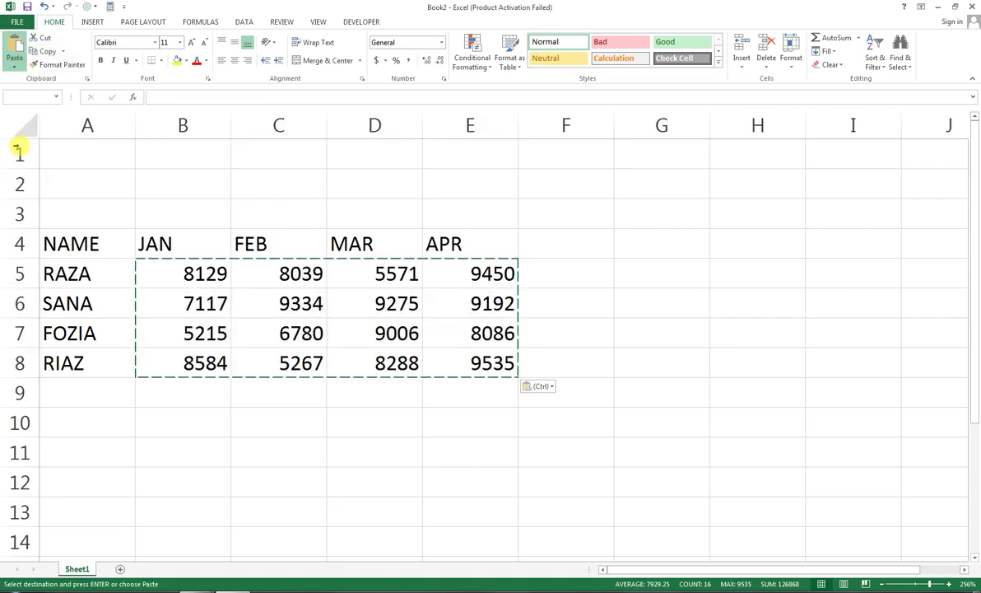
Step: Zoom the sheet to the range A2:G10 and cancel the pending copy selection
drag(623, 177, 4, 428)
click(318, 22)
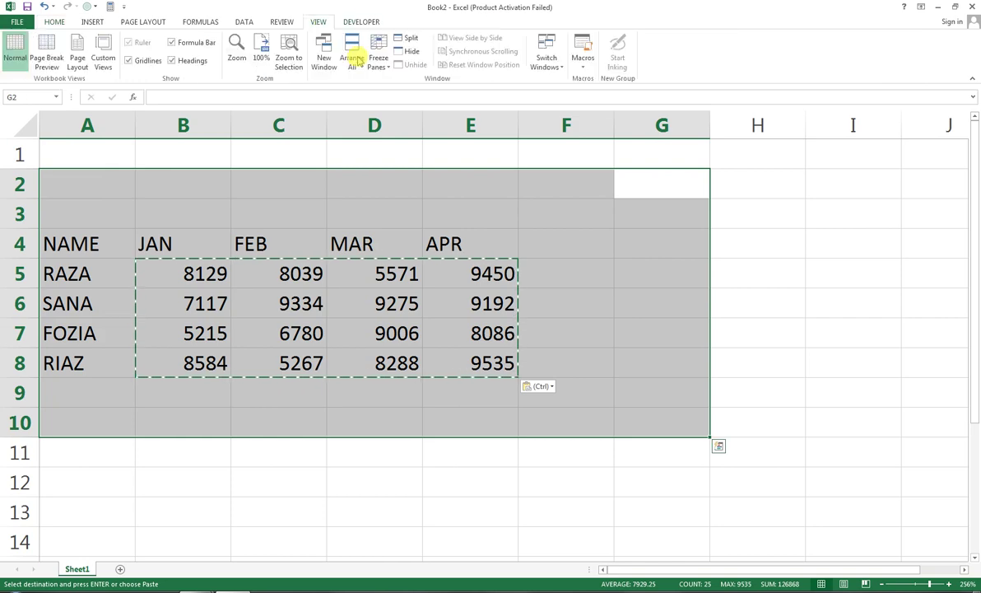
click(301, 70)
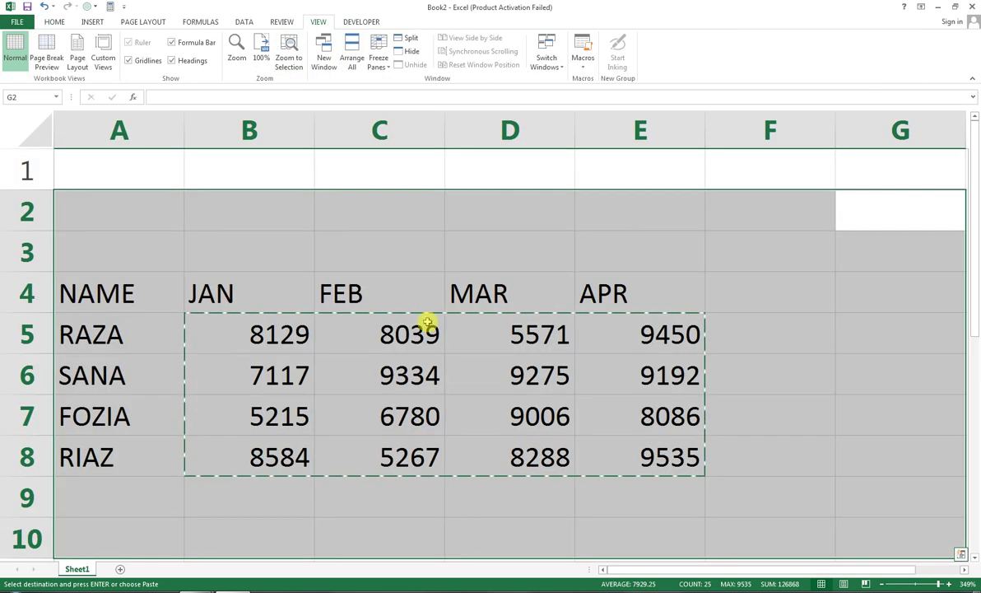
click(423, 322)
click(643, 285)
key(Escape)
click(713, 207)
text(D)
key(Return)
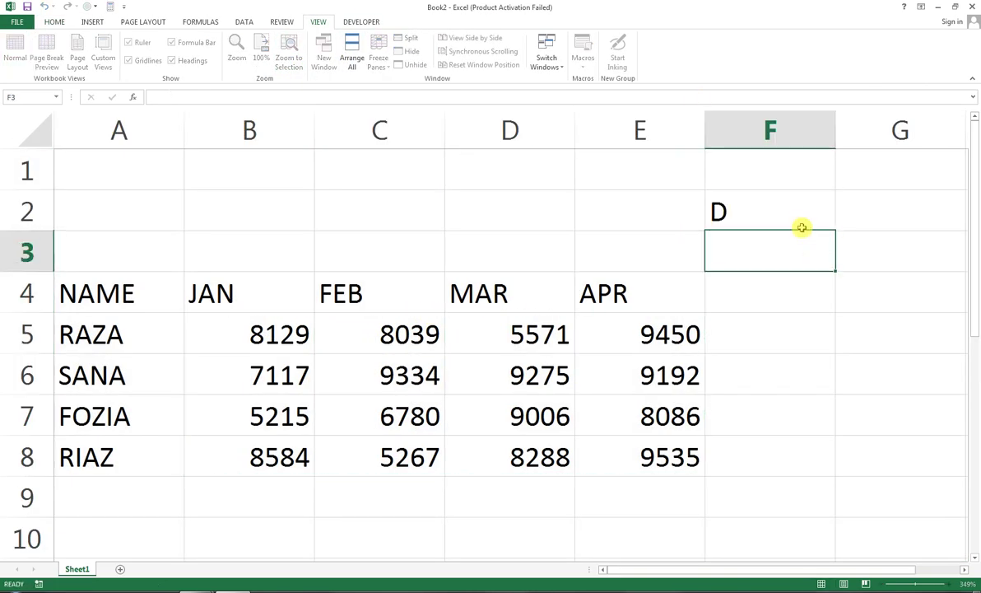
click(801, 226)
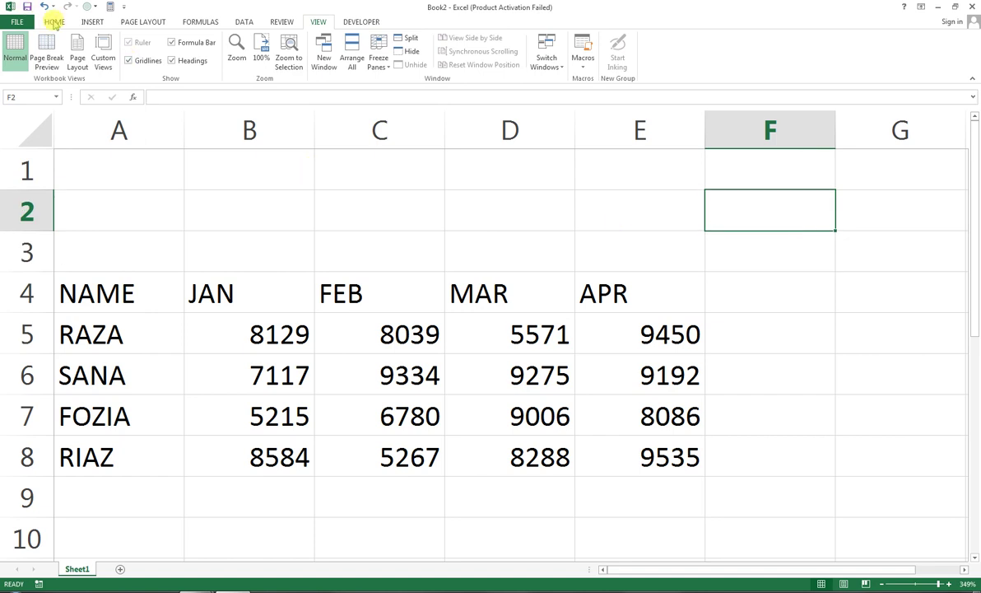
Step: Center the contents of the table A4:E8 and apply borders to all its cells
click(51, 20)
drag(181, 295, 607, 447)
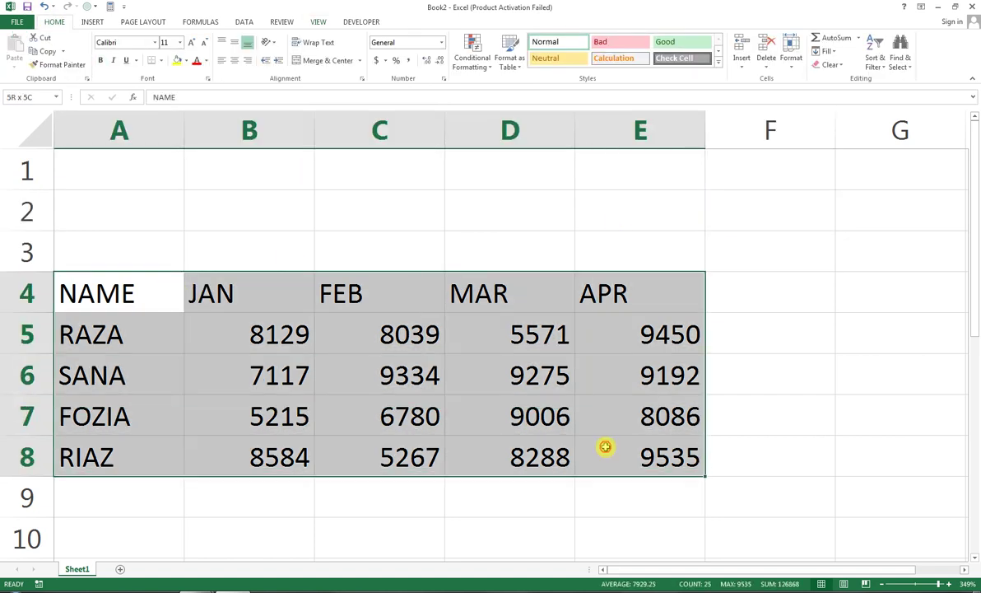
click(236, 61)
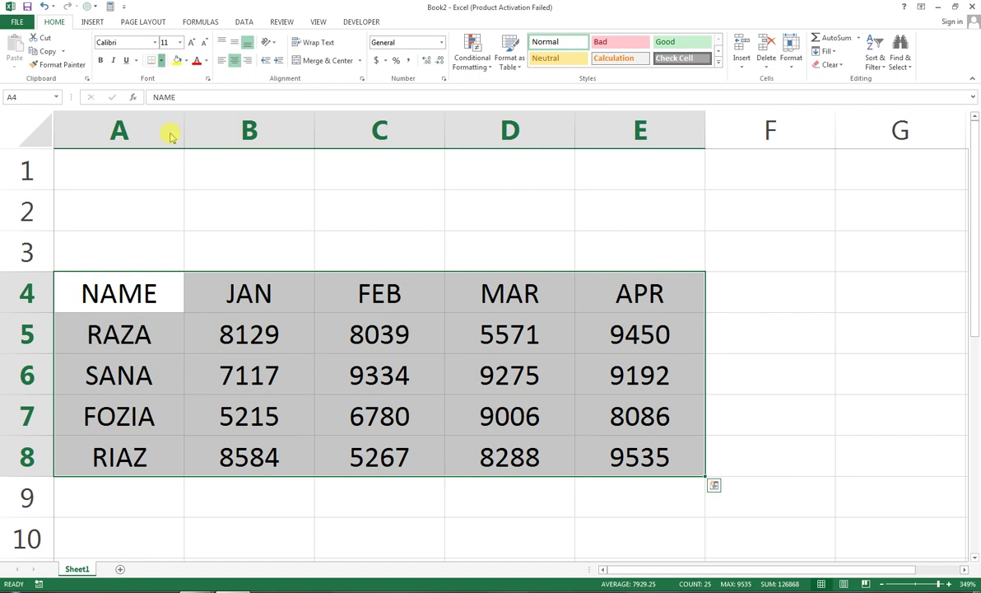
click(160, 61)
click(183, 159)
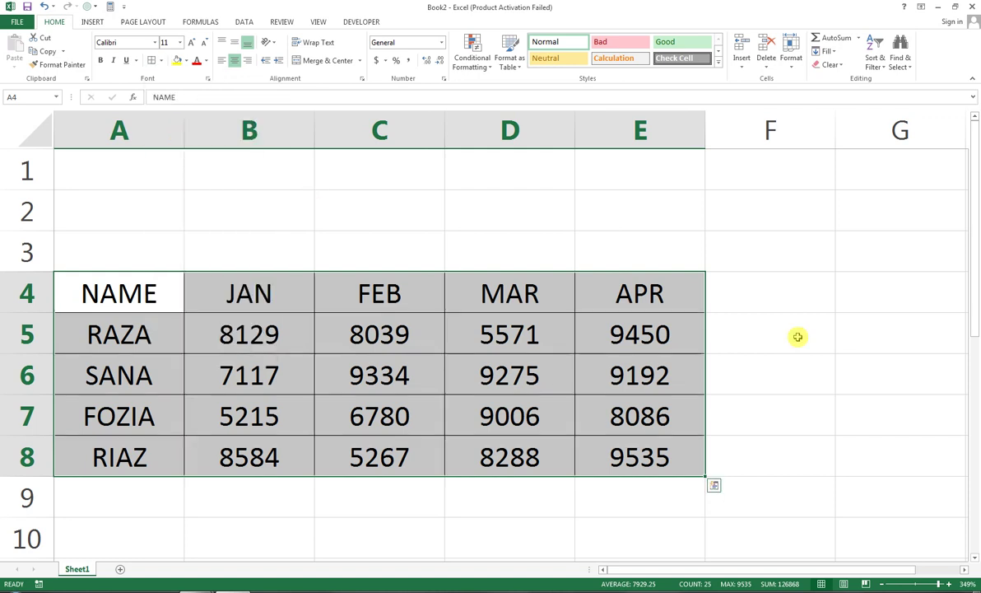
click(317, 344)
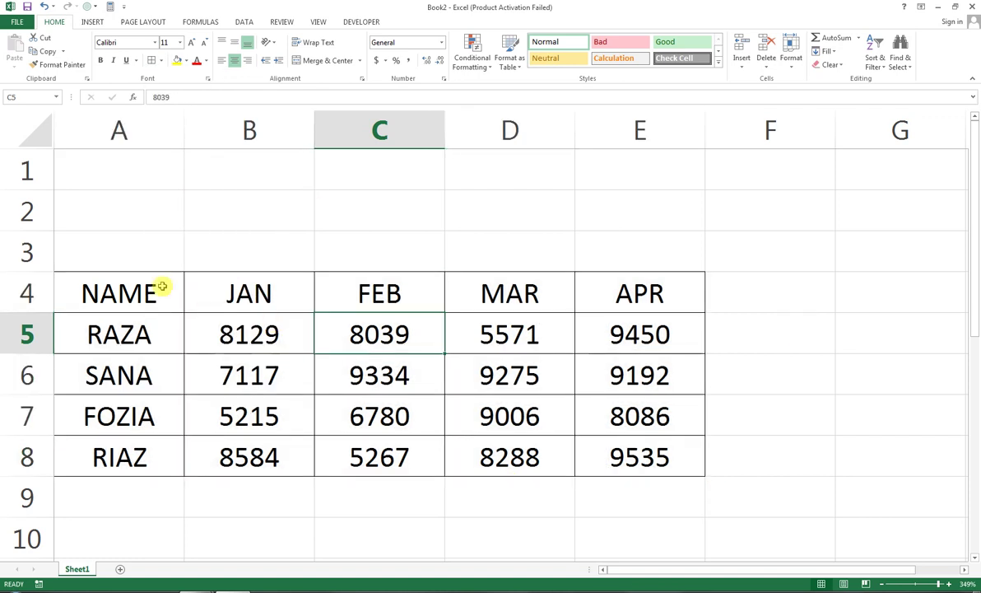
drag(162, 285, 585, 438)
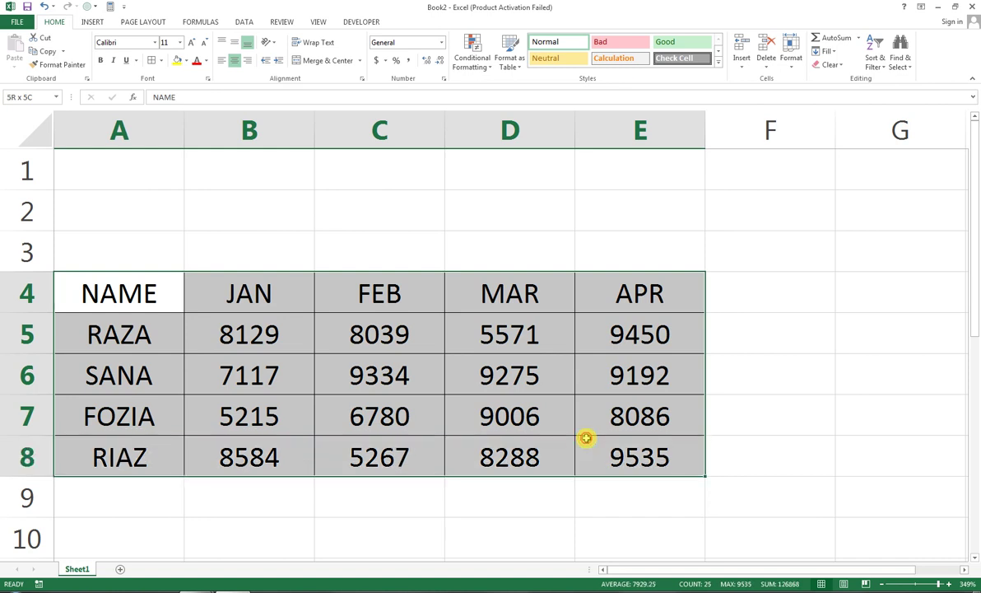
drag(586, 438, 587, 440)
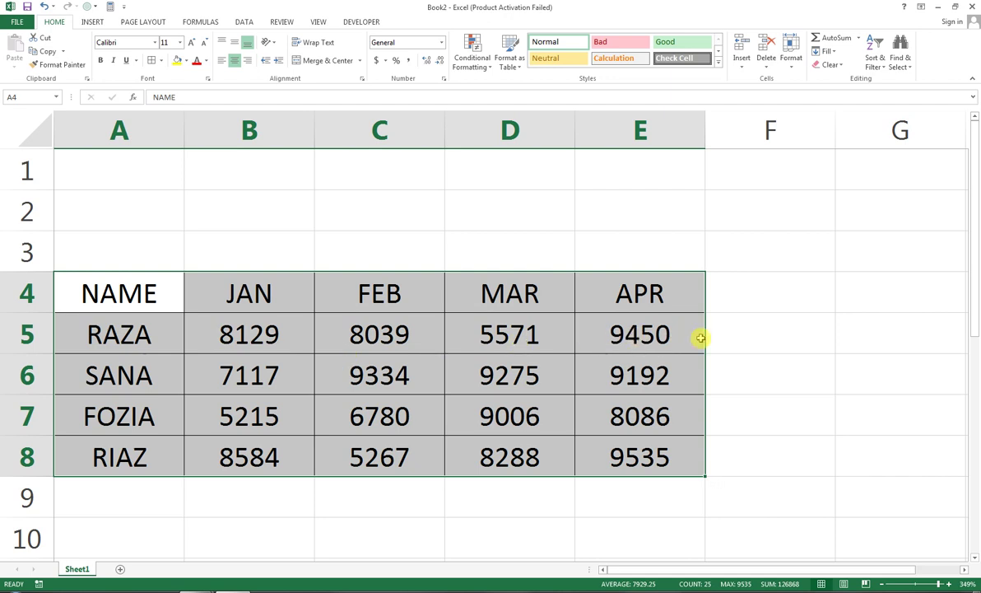
Step: Assign the range name MM to the NAME column, cells A4:A8
click(131, 293)
drag(132, 293, 126, 436)
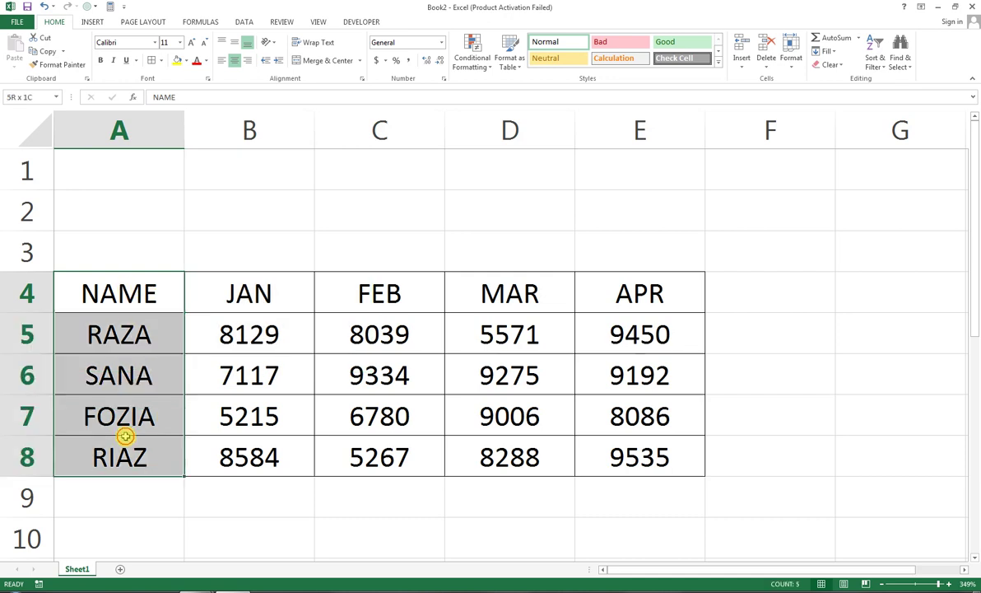
click(21, 97)
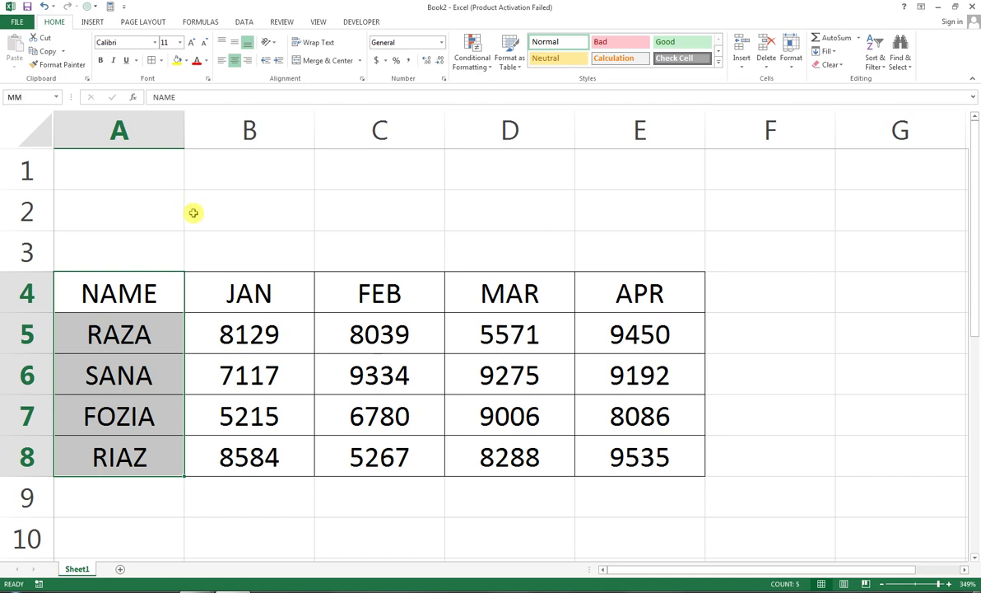
key(Return)
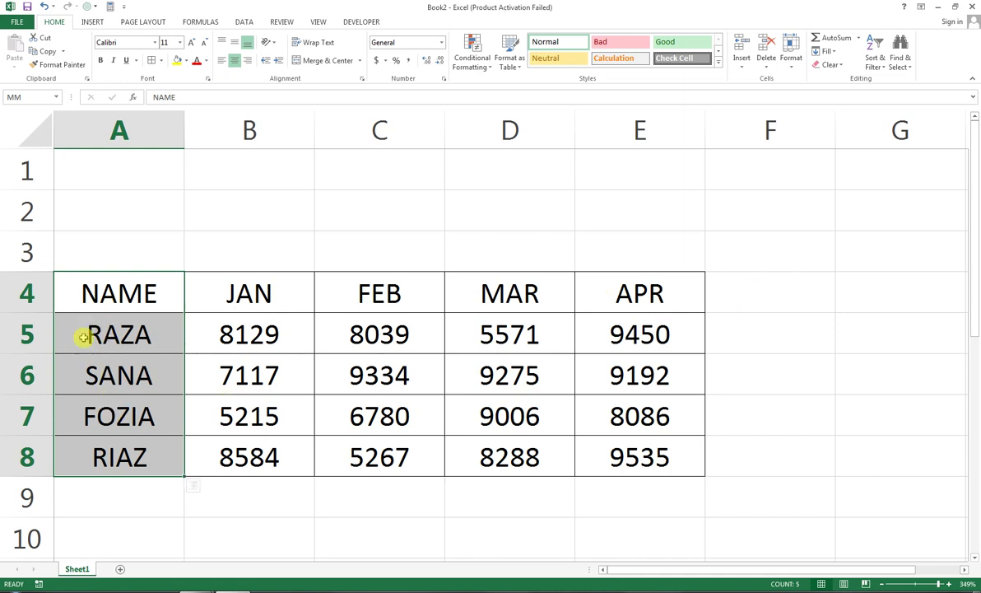
Step: Compare the JAN column B4:B8 with the NAME column A4:A8 by checking the name assigned to the range
drag(256, 294, 256, 444)
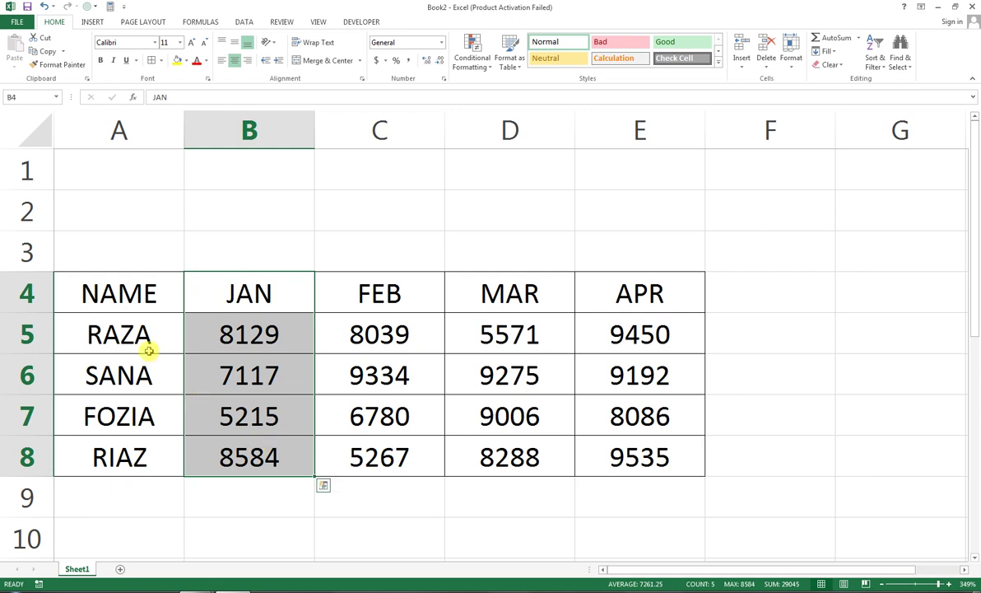
drag(128, 291, 136, 444)
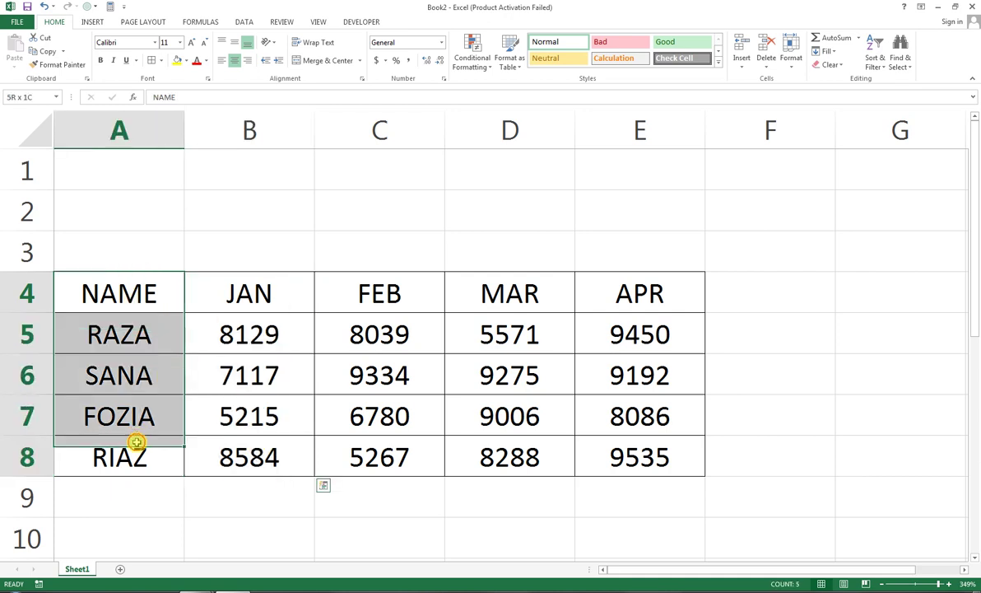
click(26, 98)
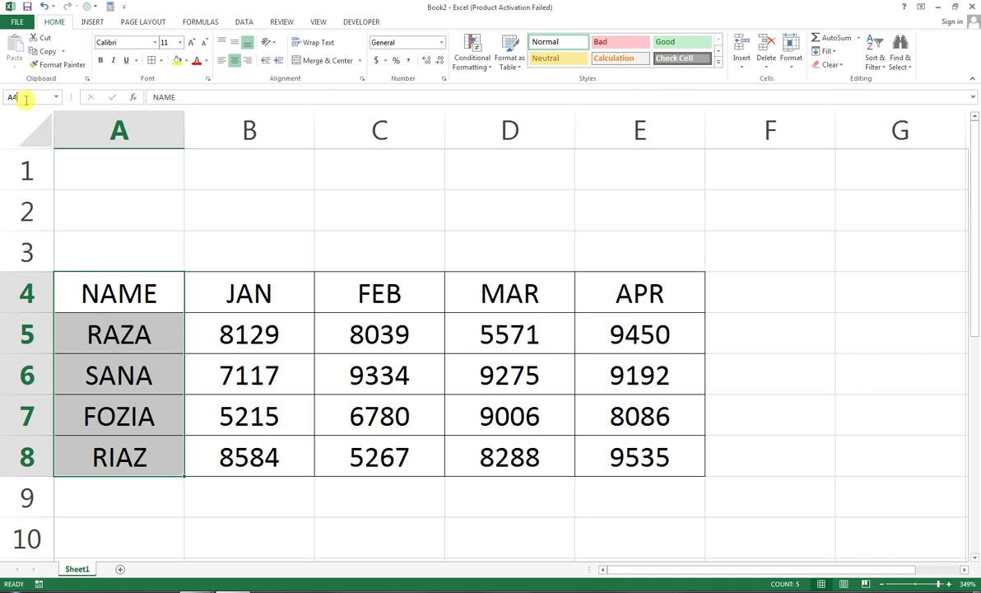
key(Return)
click(339, 287)
Step: Assign the range name JAN to cells B4:B8
drag(274, 294, 276, 455)
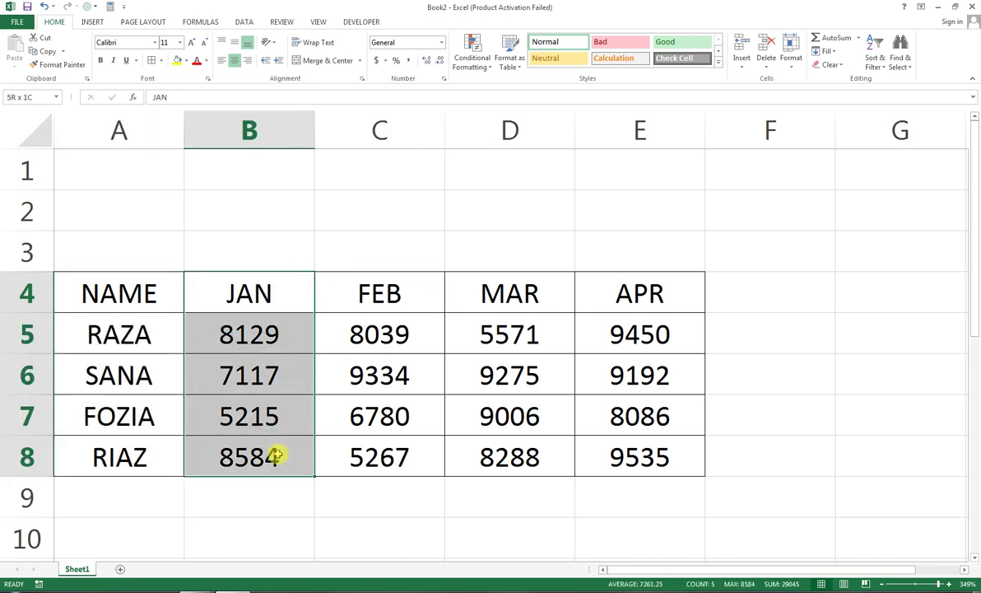
click(42, 102)
text(JAN)
key(Return)
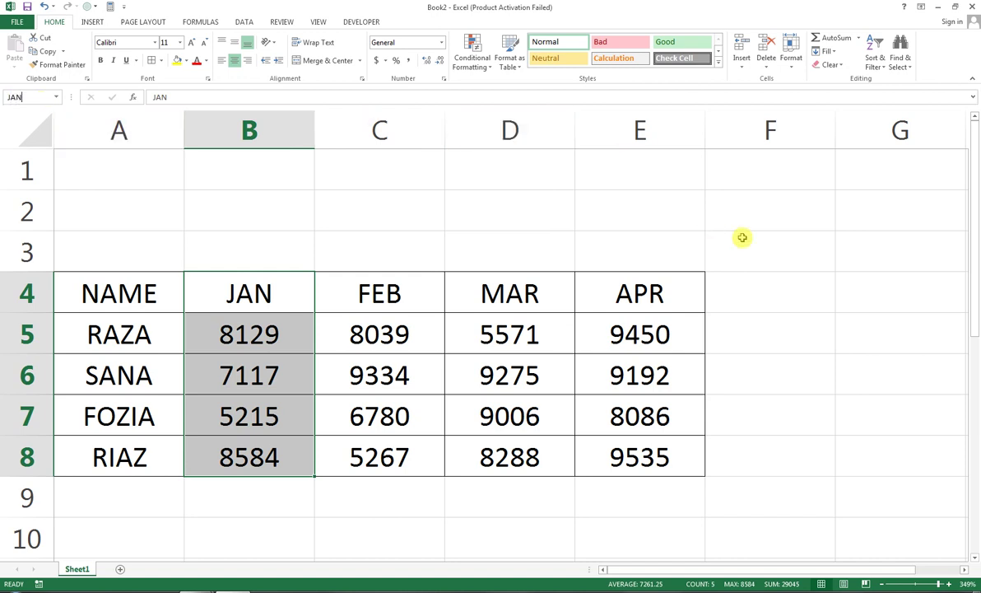
Step: Enter the formula =SUM(JAN) in cell F3, using the range name JAN and no trailing period
click(790, 259)
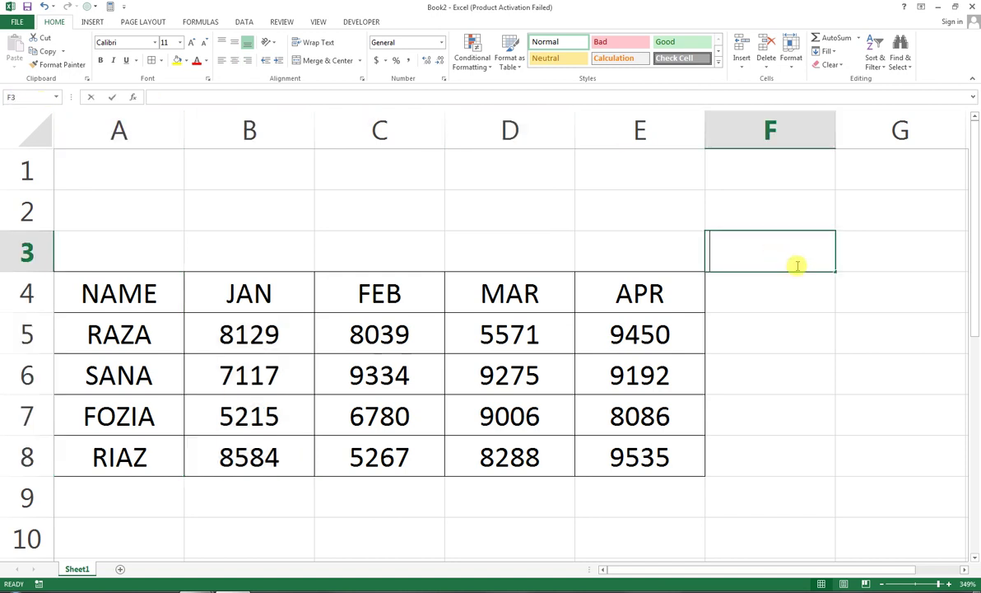
text(=SUM)J)
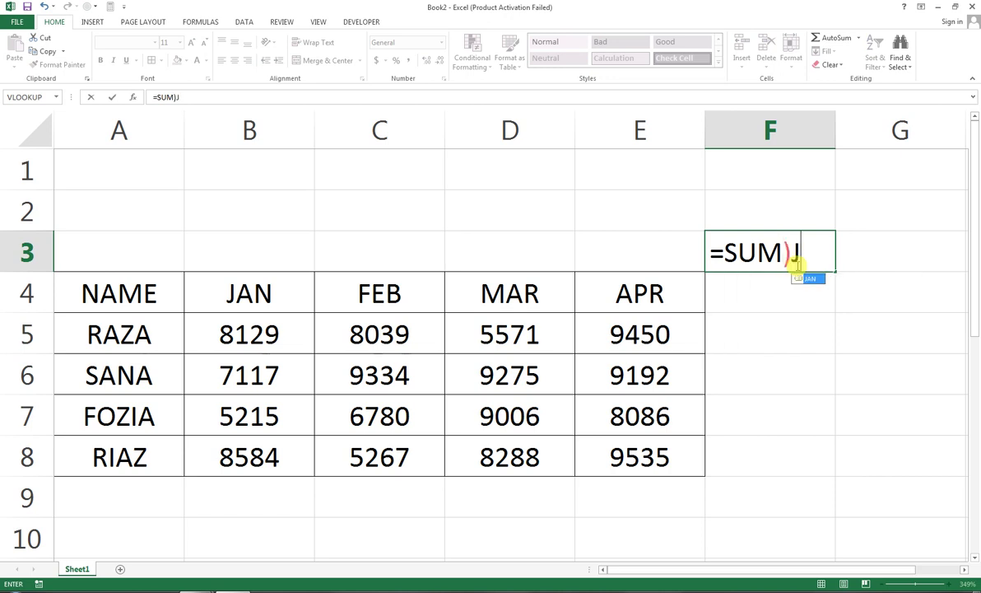
text(AN)
key(BackSpace)
key(BackSpace)
key(BackSpace)
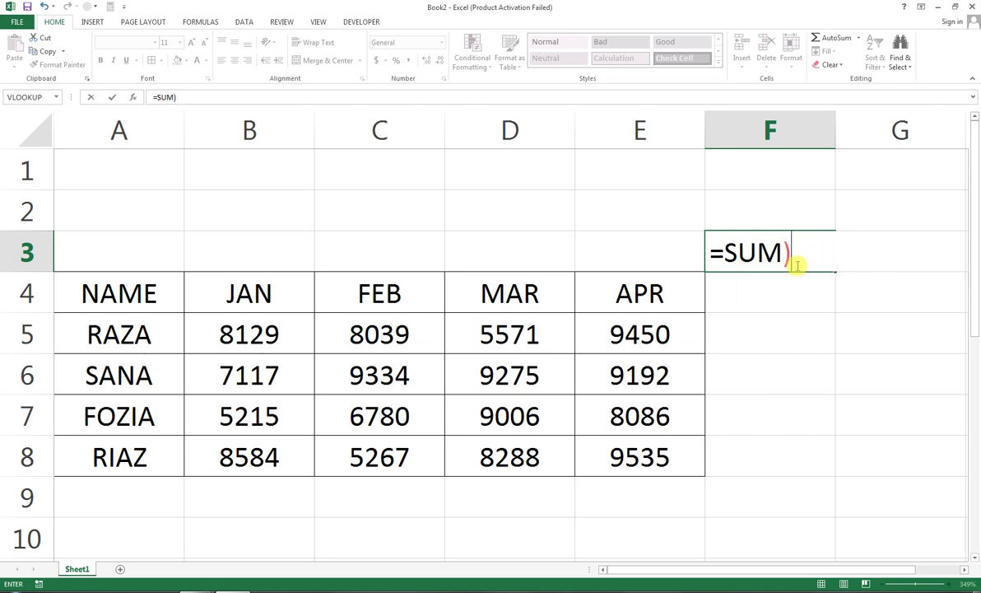
key(BackSpace)
text(()
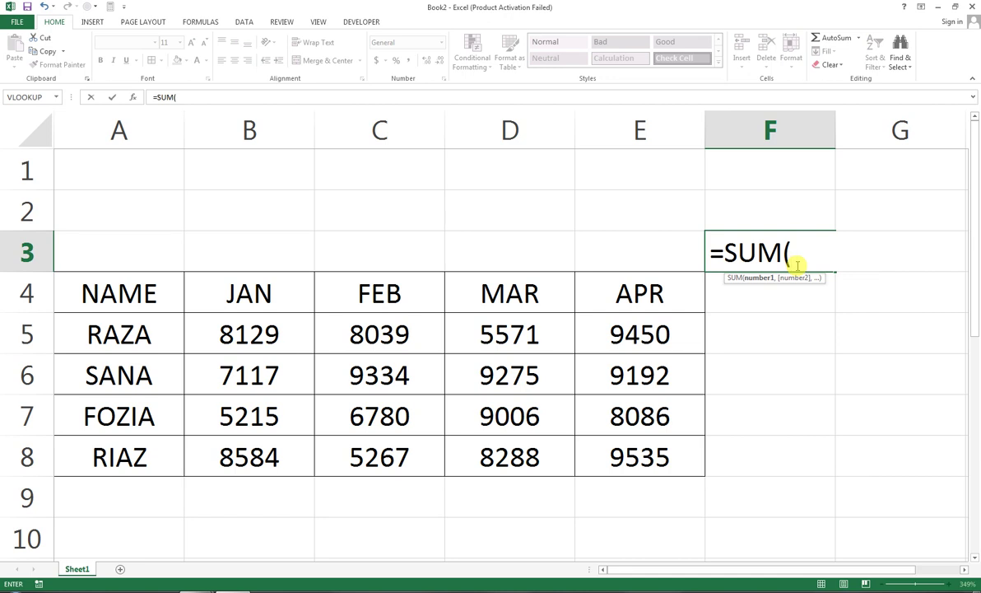
text(JAN)
key(BackSpace)
key(BackSpace)
text(A)
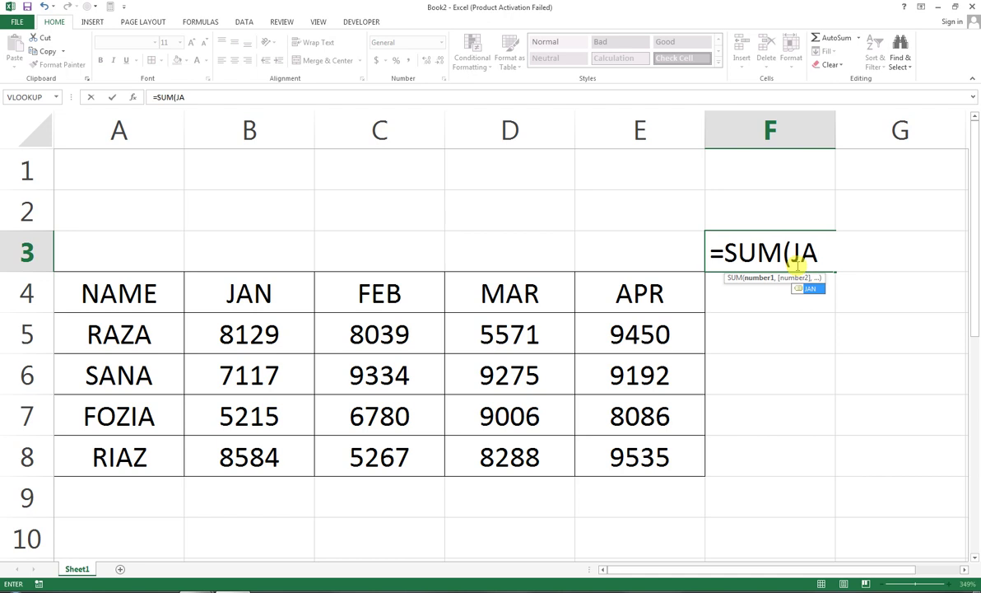
key(Tab)
text().)
key(Return)
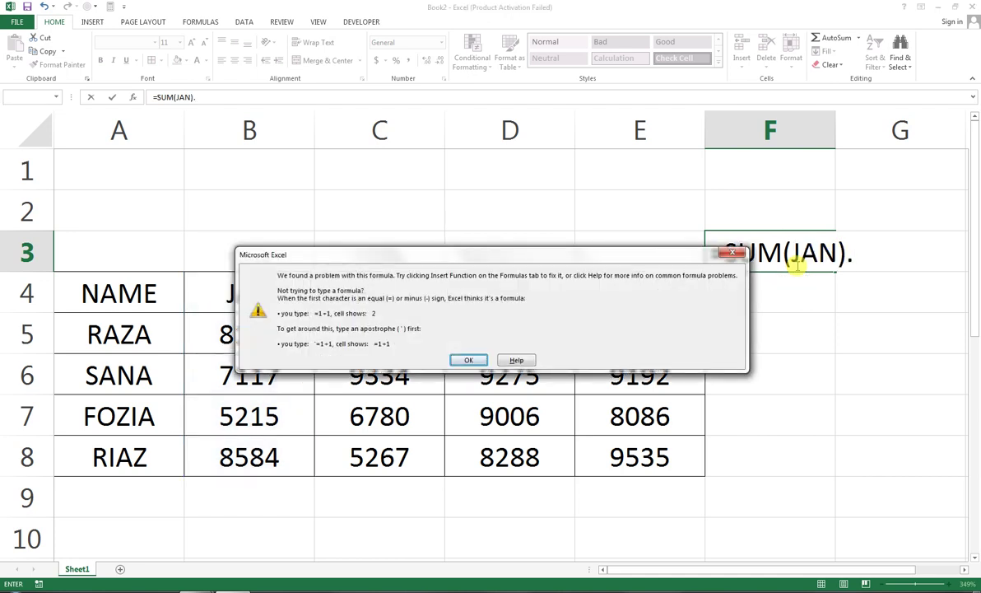
key(Return)
key(BackSpace)
key(Return)
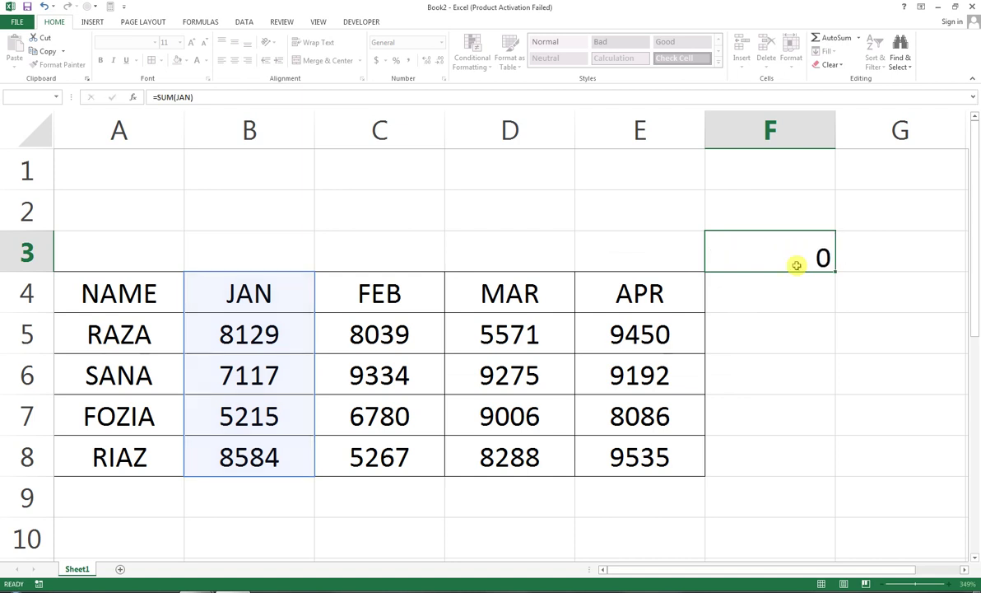
Step: Delete the JAN sum formula from cell F3
click(274, 487)
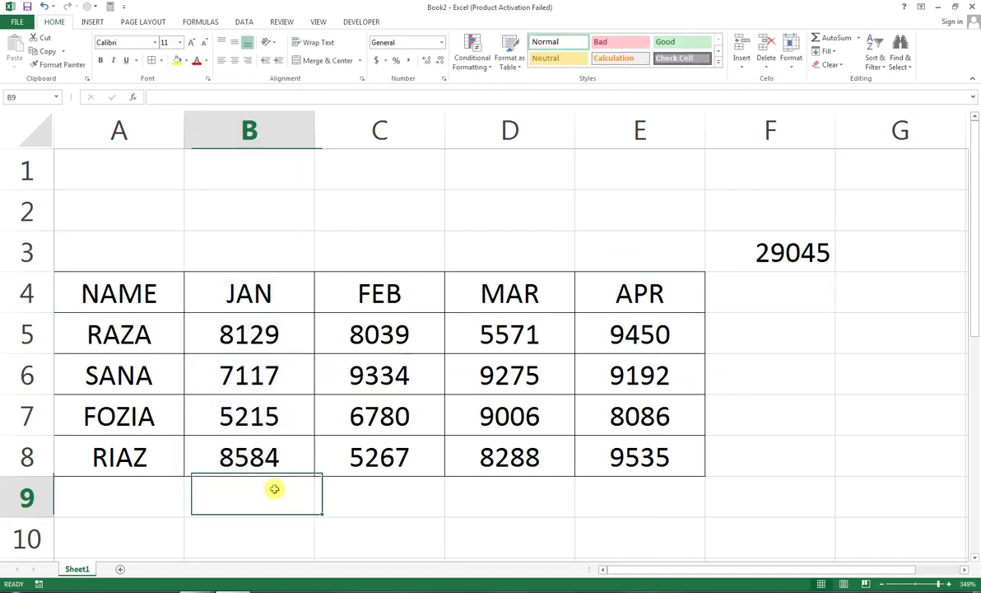
click(792, 251)
key(Delete)
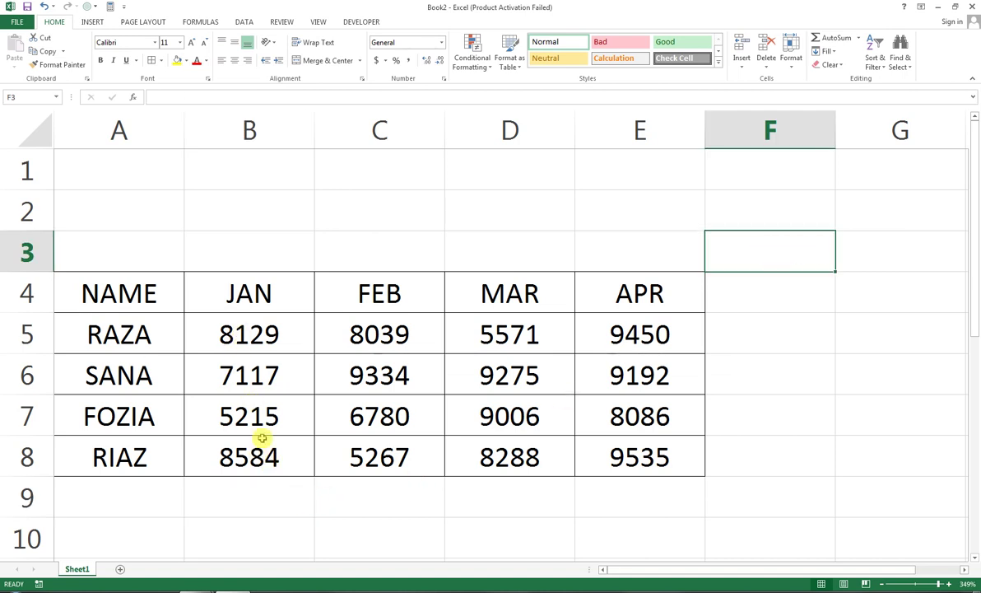
Step: AutoSum the FEB values C5:C8 in cell C9 and inspect the formula's cell references
click(414, 501)
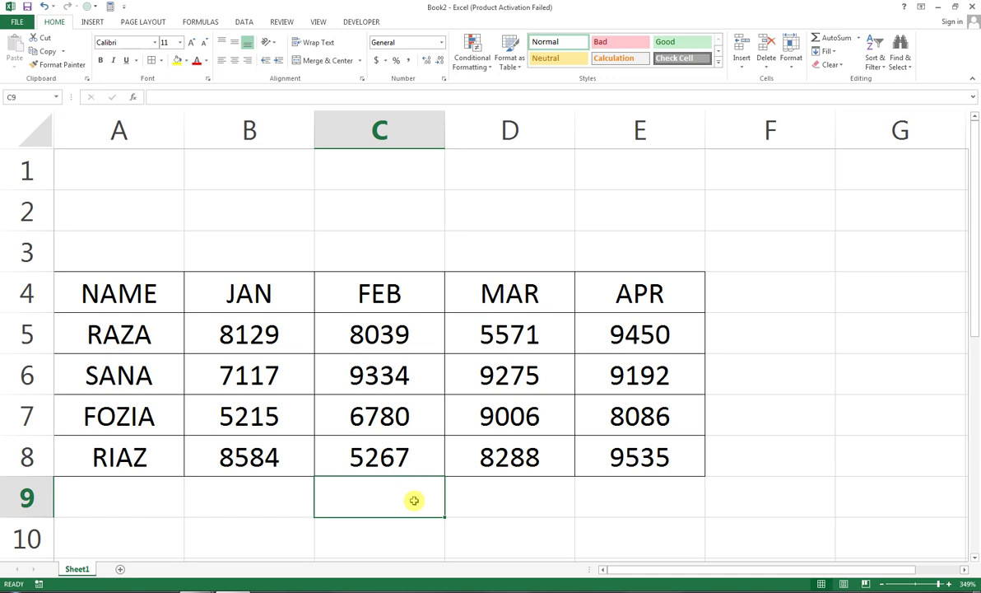
key(alt+equal)
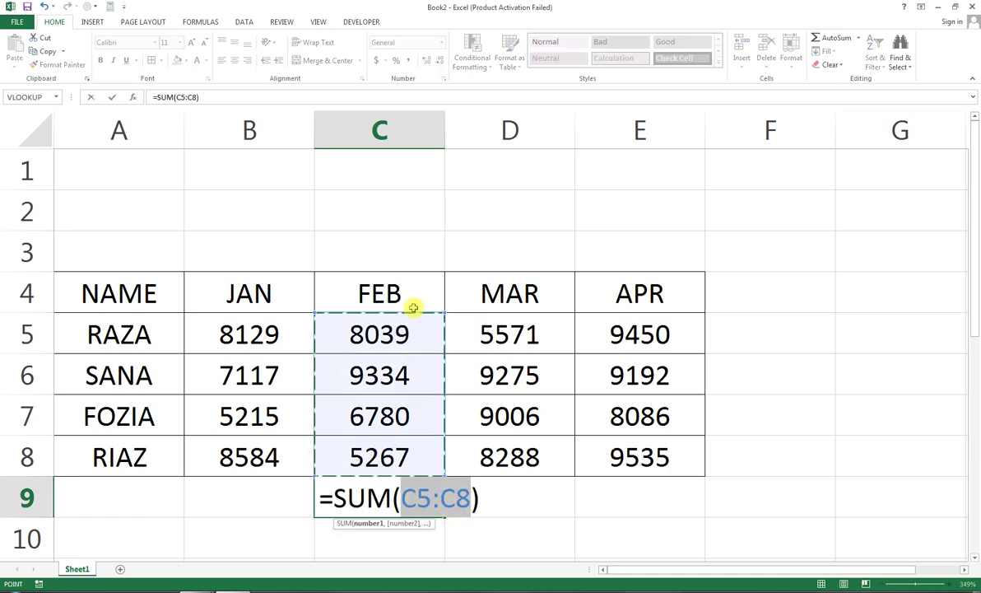
key(Return)
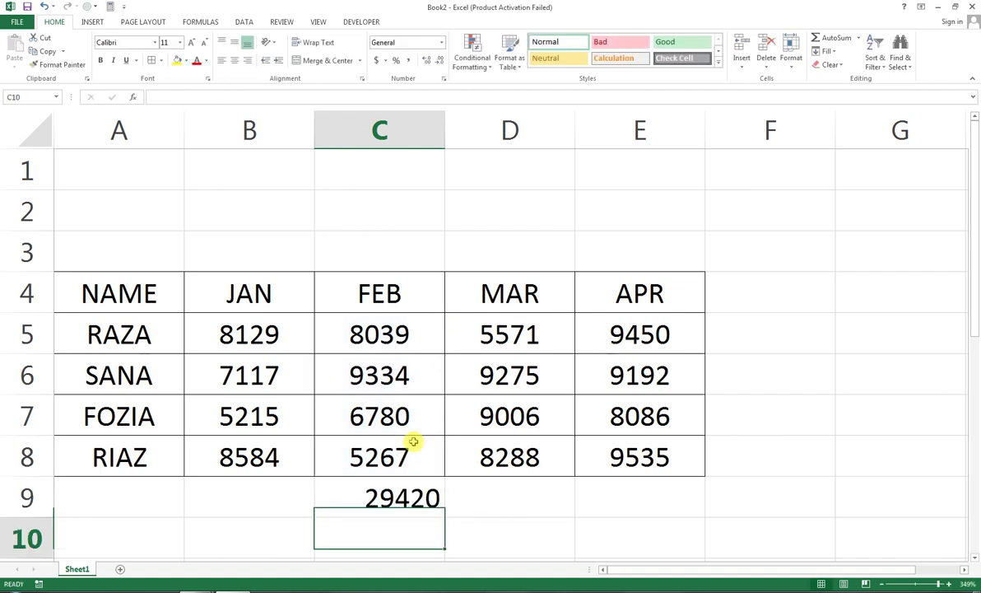
double_click(381, 497)
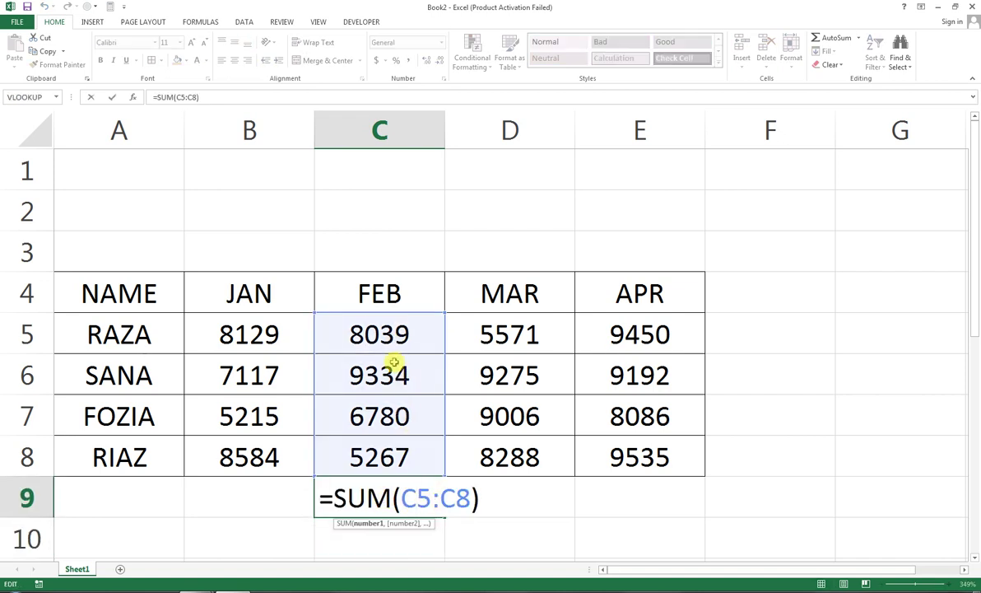
Step: Leave the FEB total's formula and clear cell C9
key(Return)
key(Up)
key(Delete)
Step: AutoSum the JAN values B5:B8 in cell B9 and clear the cell again
key(Left)
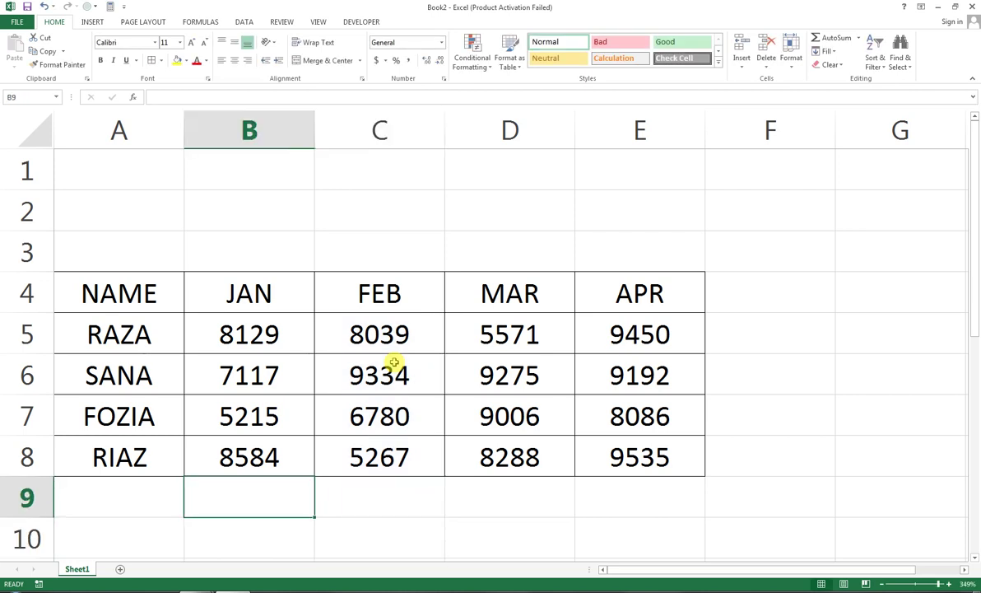
key(alt+equal)
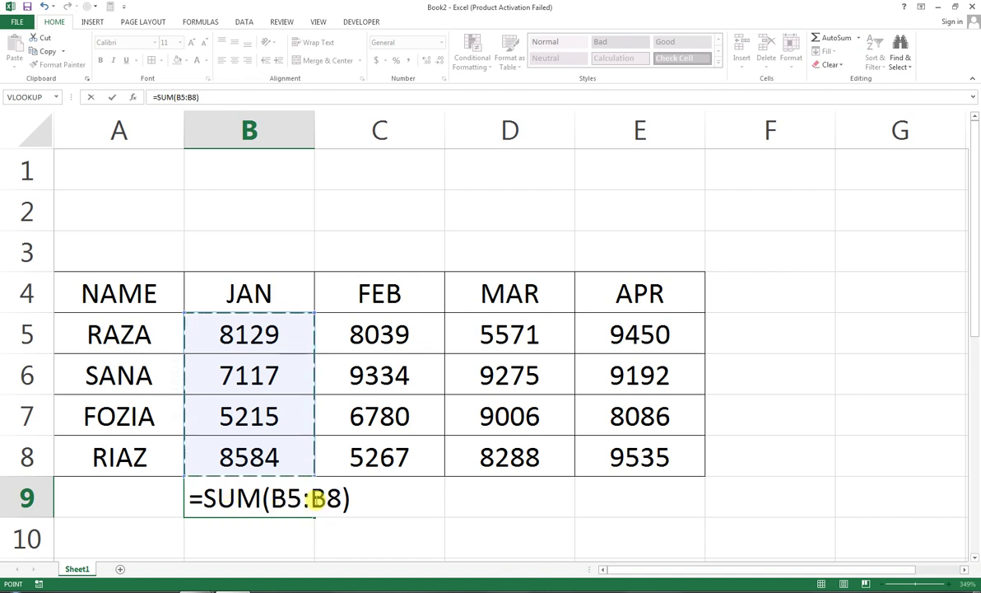
key(Return)
key(Up)
key(Delete)
Step: Enter =SUM(JAN) in cell B9 and inspect the range that its name refers to
text(=SUM(JAN)
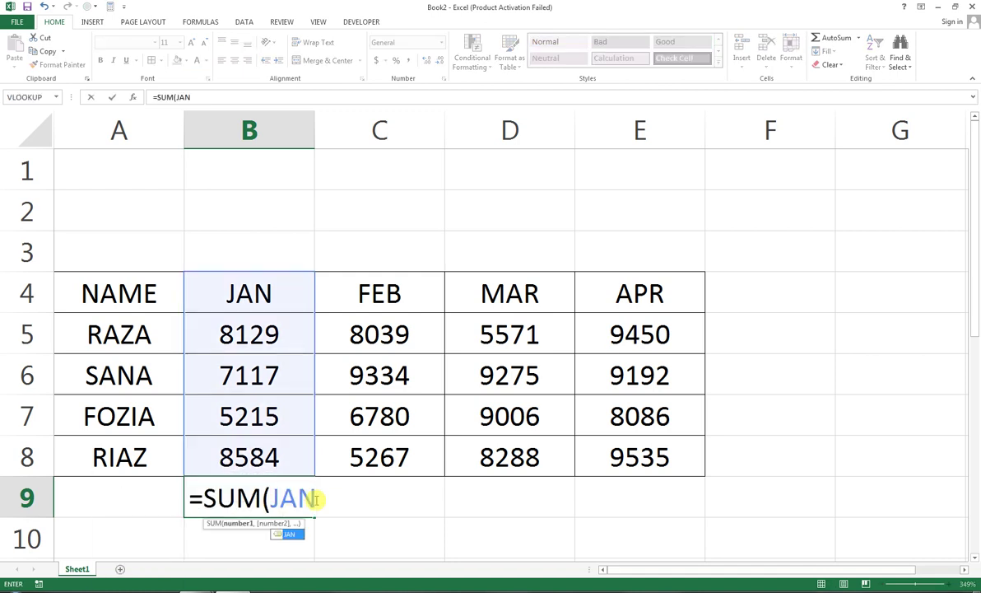
text())
key(Return)
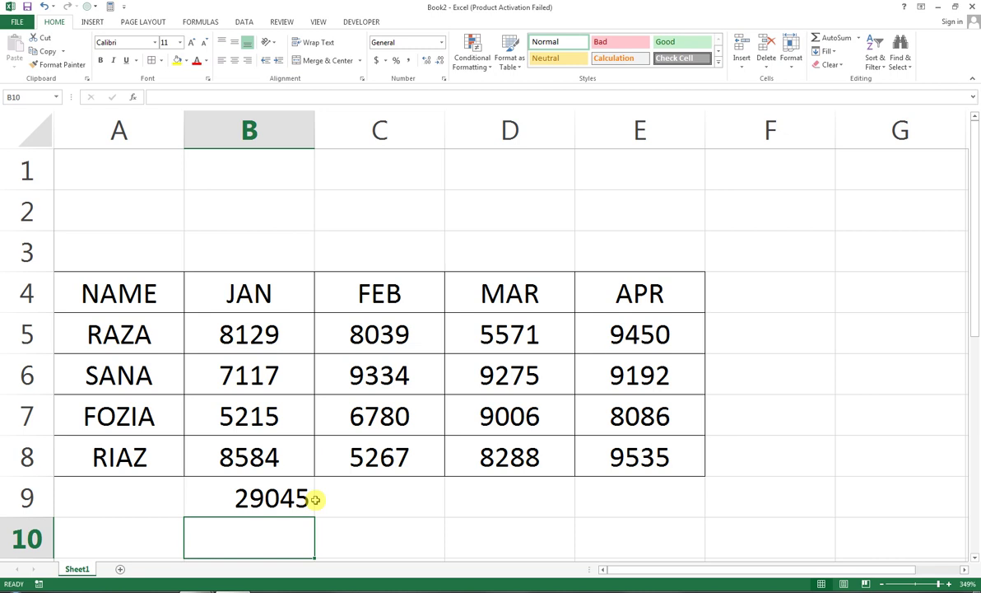
key(Right)
key(Right)
key(Up)
key(Left)
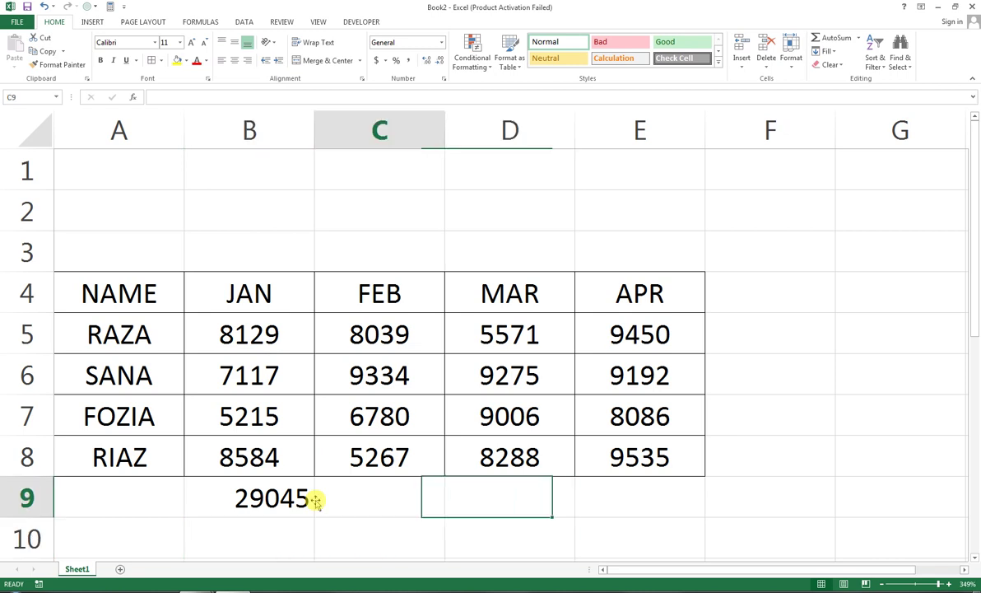
key(Left)
key(F2)
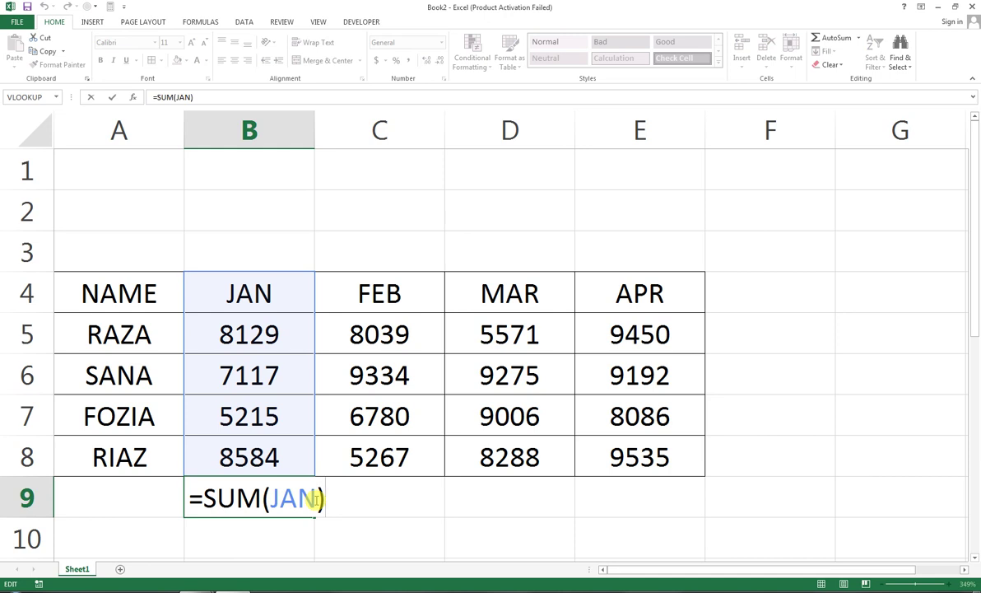
Step: Close the formula and delete the named-range sum from cell B9
key(Return)
key(Up)
key(Delete)
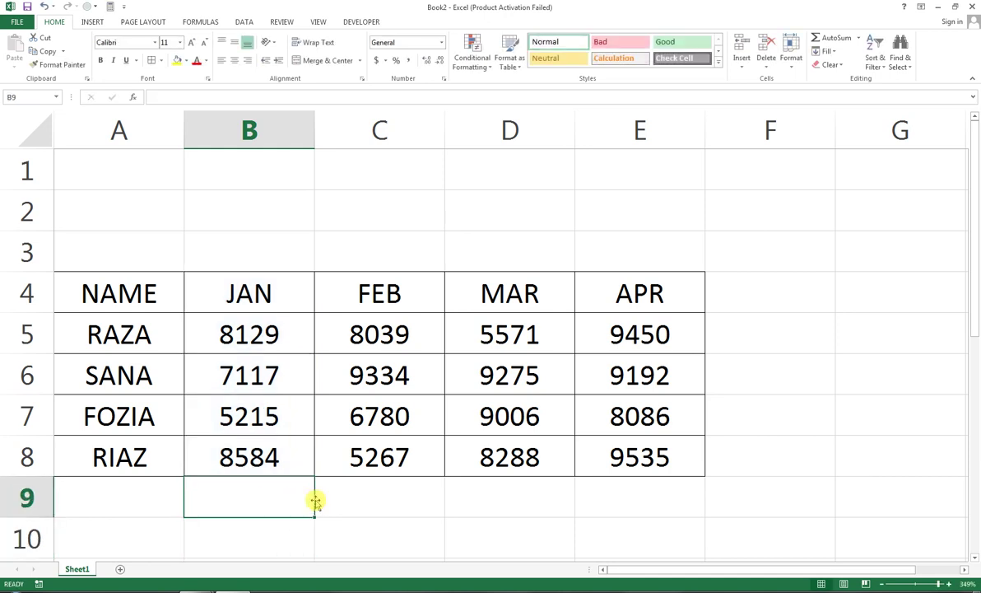
text(S=M)
key(BackSpace)
key(BackSpace)
key(BackSpace)
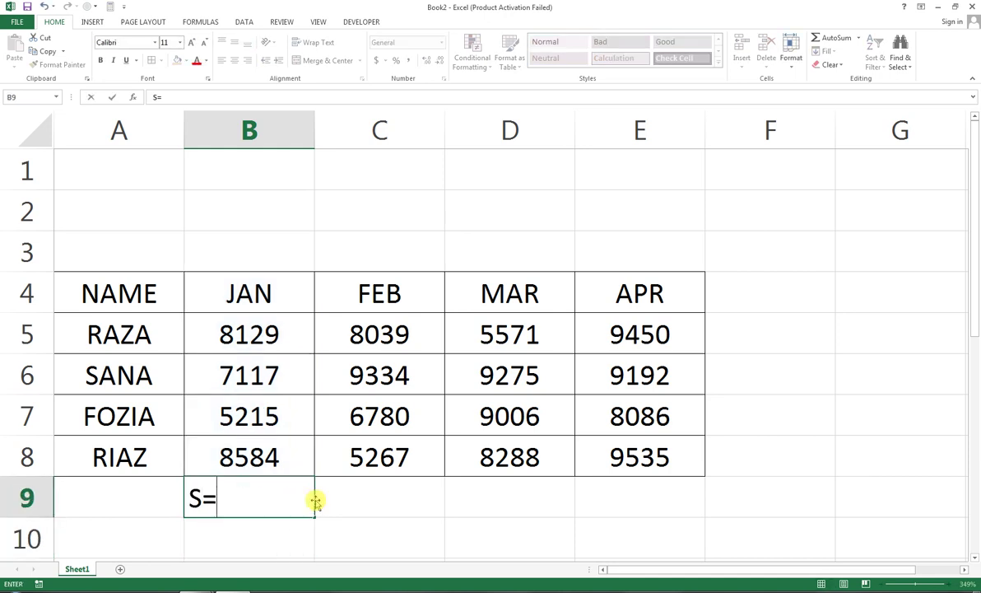
Step: Enter a SUM formula in cell B9 that adds the directly selected cells B5:B8
text(=SUM()
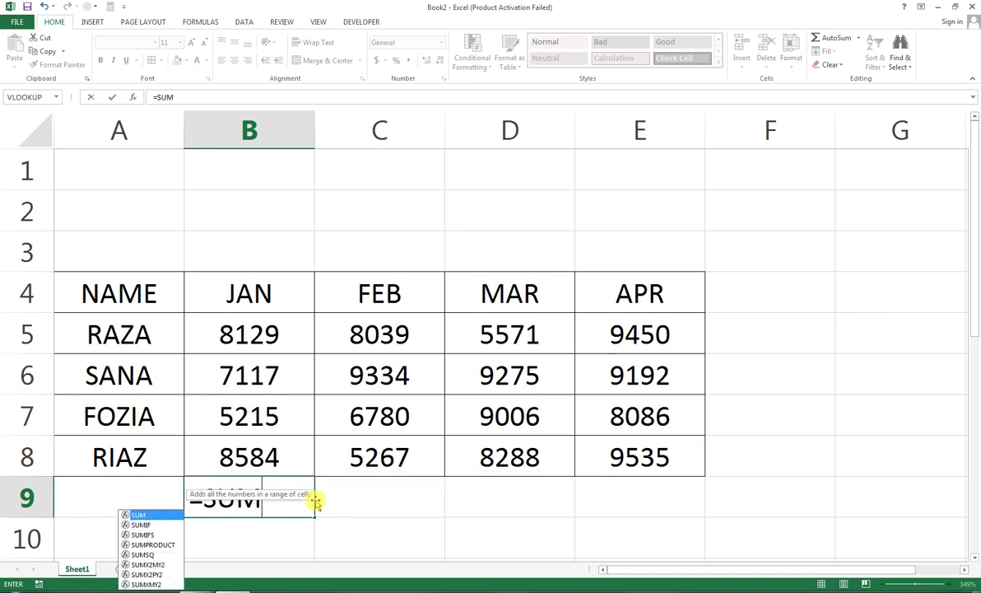
key(Up)
key(shift+Up)
key(shift+Up)
key(shift+Up)
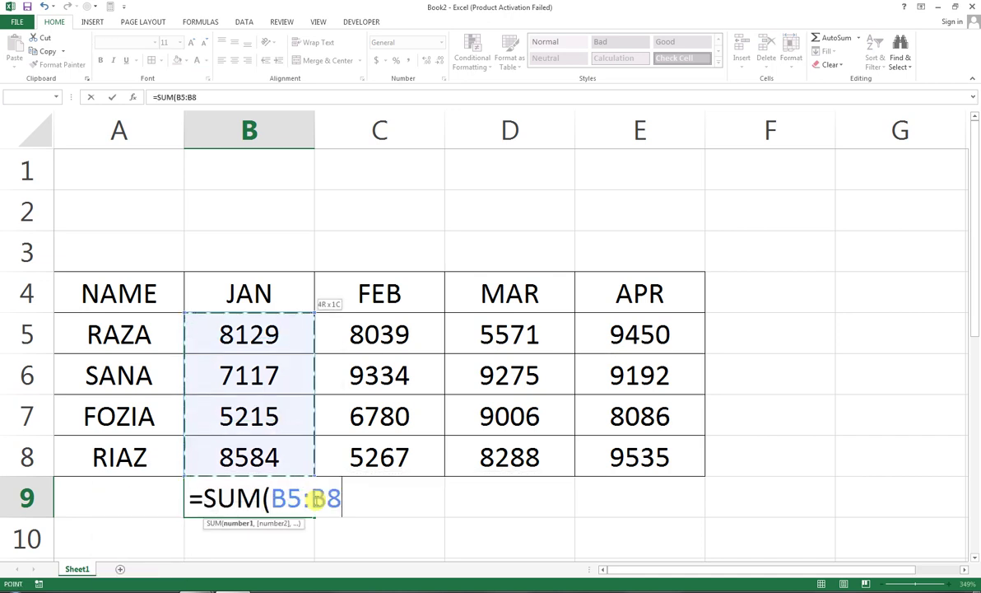
key(Return)
key(Up)
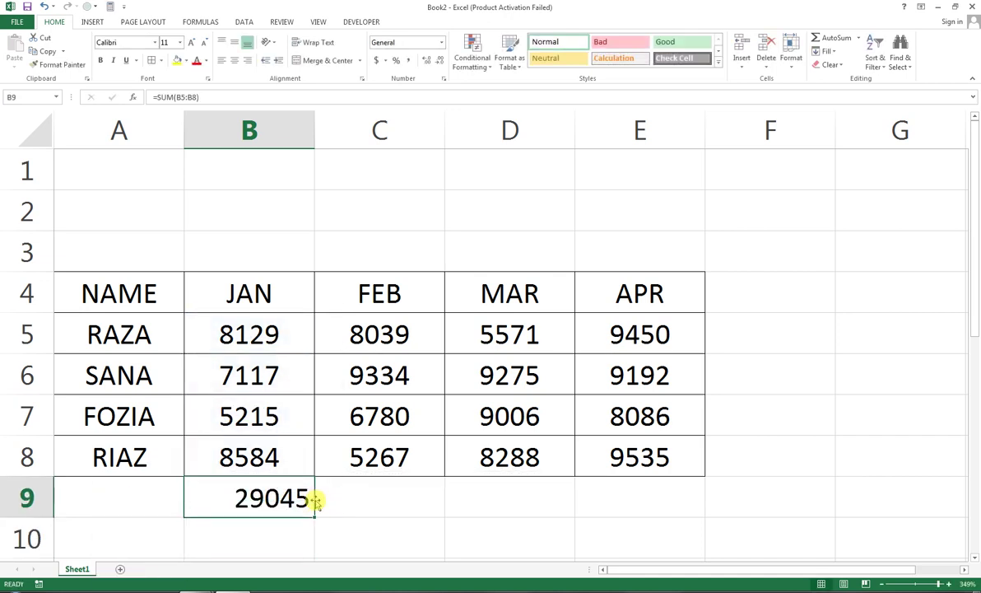
Step: Review the cell-reference formula in B9 and delete it
key(F2)
key(Return)
key(Up)
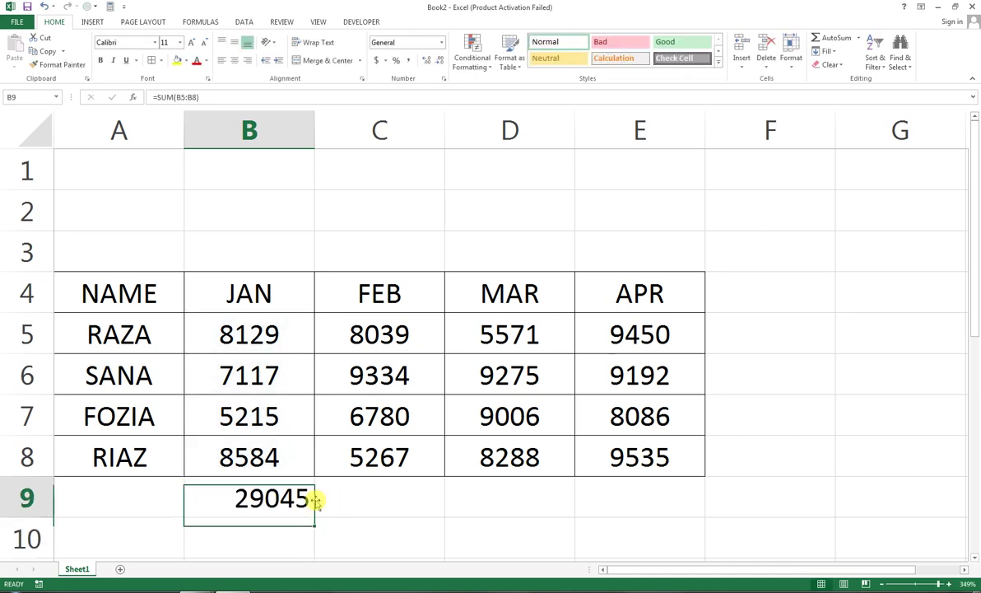
key(Delete)
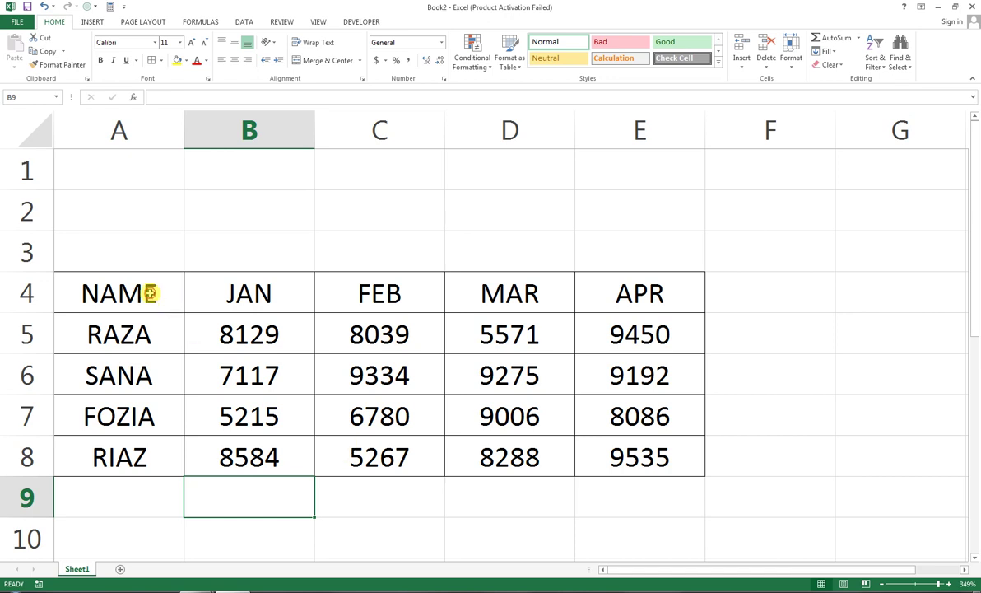
Step: Create range names for the table A4:E8 from its top row and left column, replacing the existing definition of JAN
drag(150, 293, 649, 457)
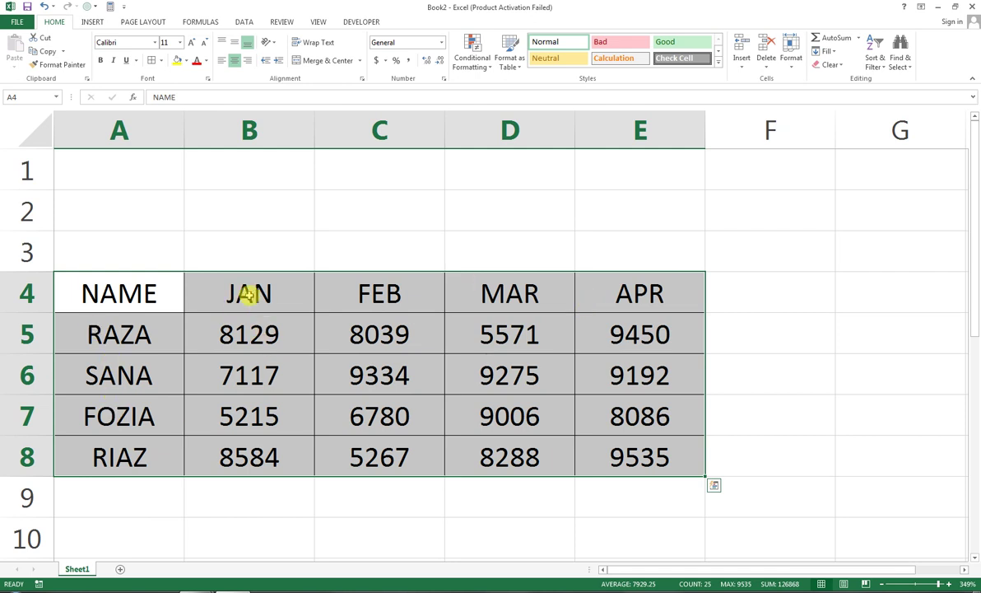
click(200, 21)
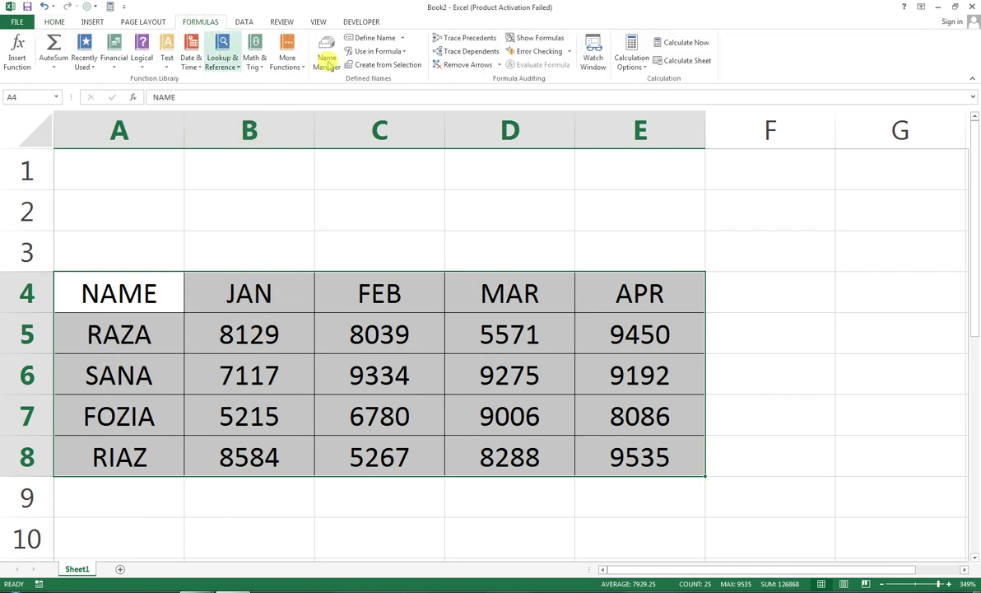
click(375, 69)
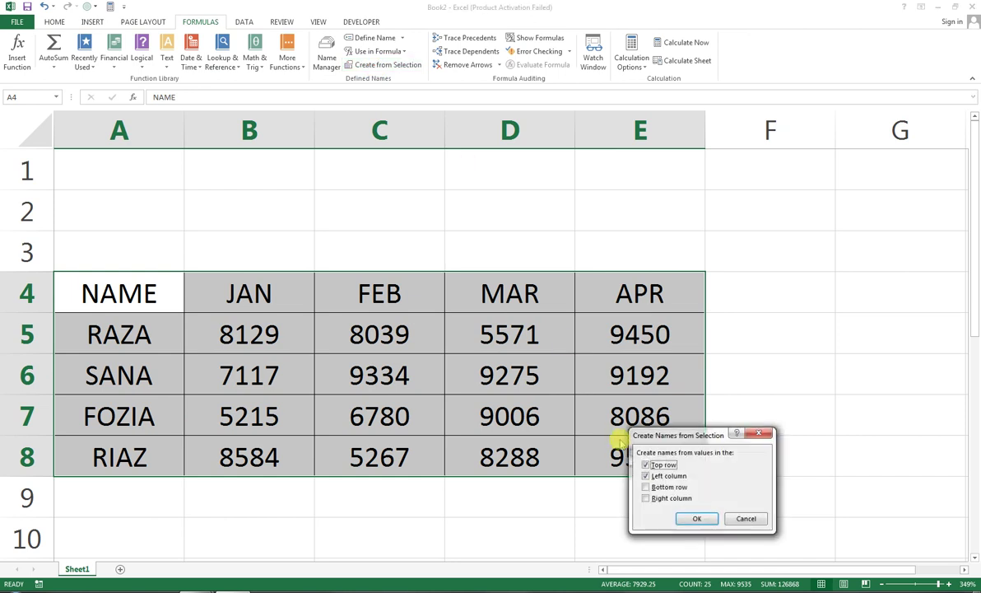
drag(624, 436, 404, 365)
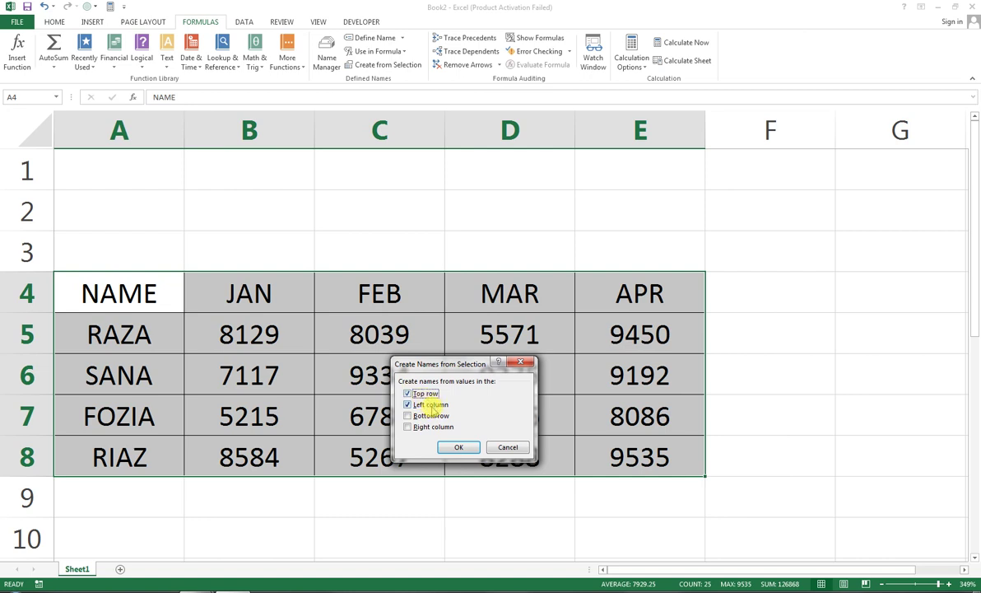
click(459, 449)
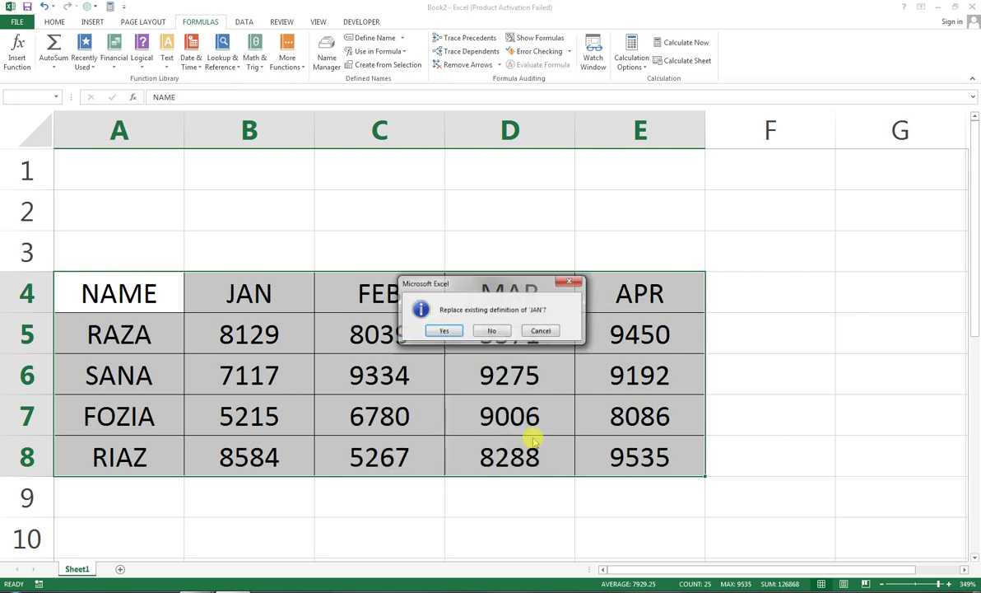
click(451, 332)
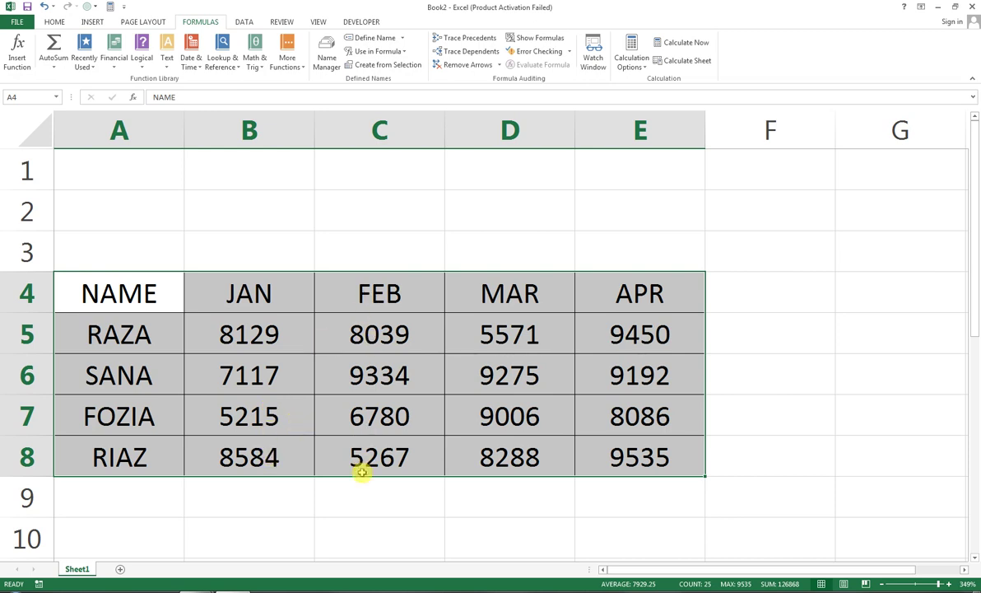
Step: Enter a SUM formula in cell F3 that adds the FEB named range, C5:C8
click(815, 262)
text(=)
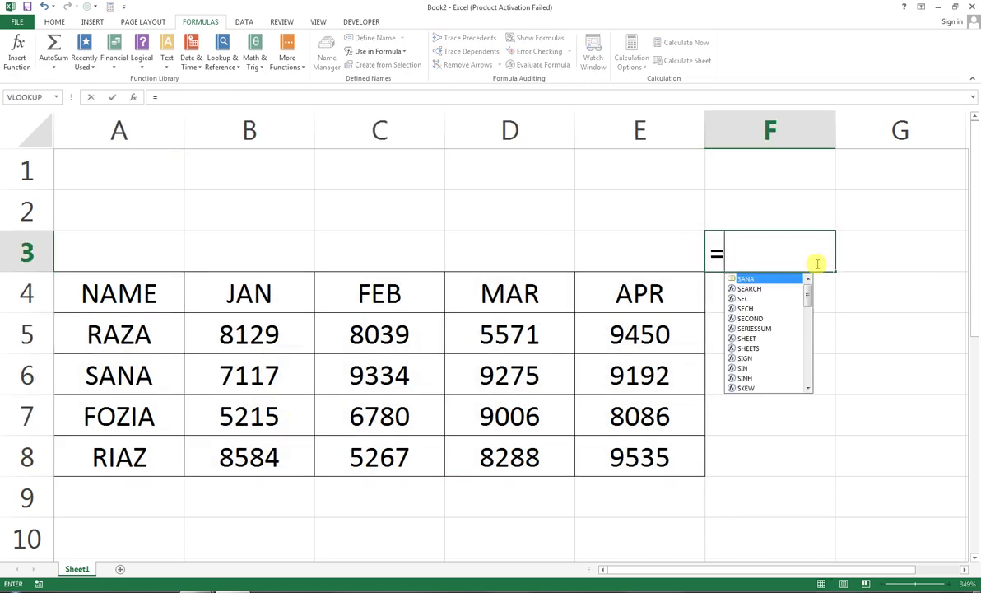
text(SUM()
key(Left)
key(Left)
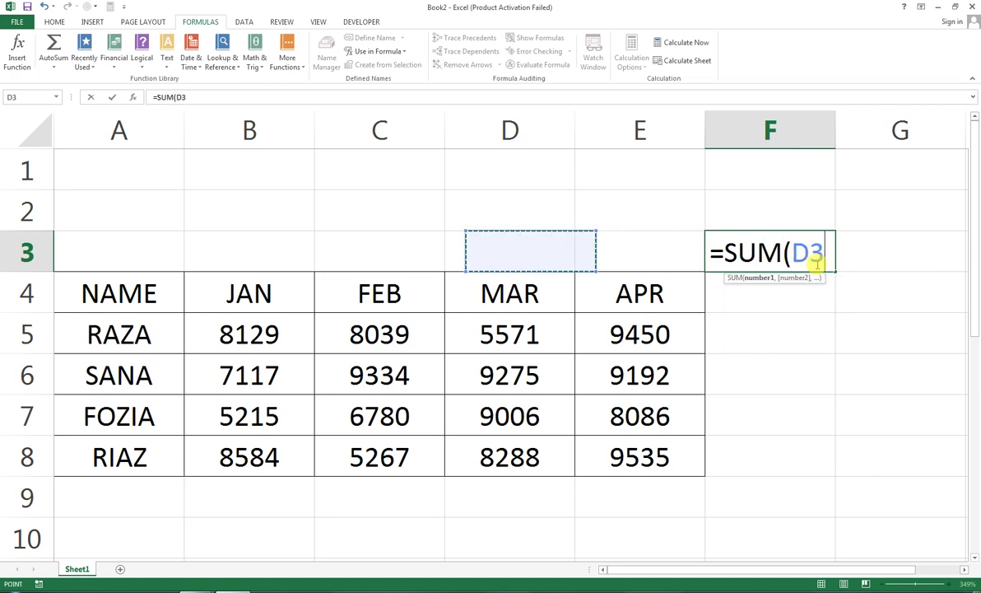
key(Down)
key(Down)
key(Down)
key(Left)
key(Up)
key(shift+Down)
key(shift+Down)
text(FEB)
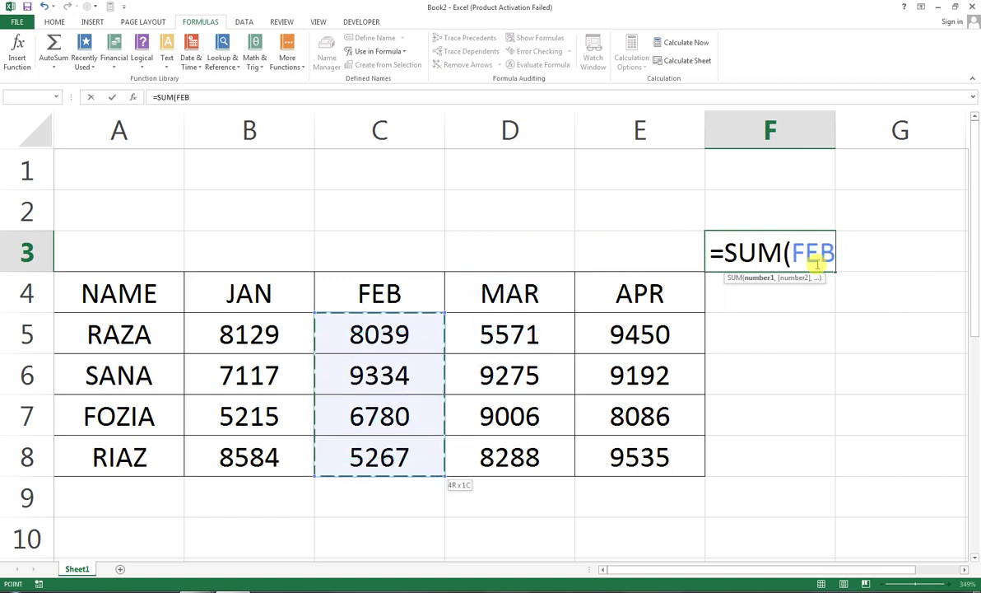
text())
key(Return)
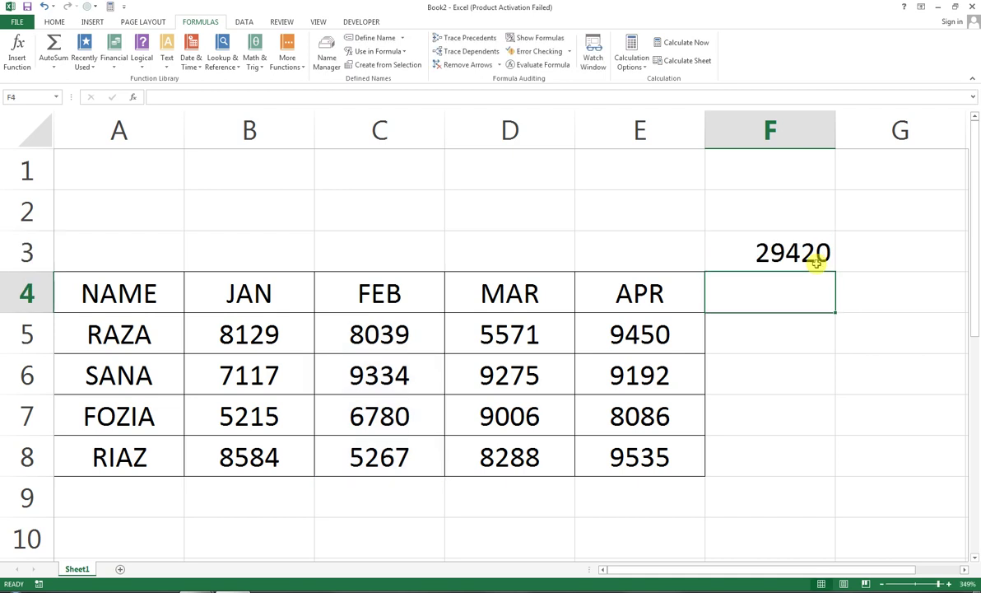
Step: Review the named-range formula in cell F3 and delete it
key(Up)
key(F2)
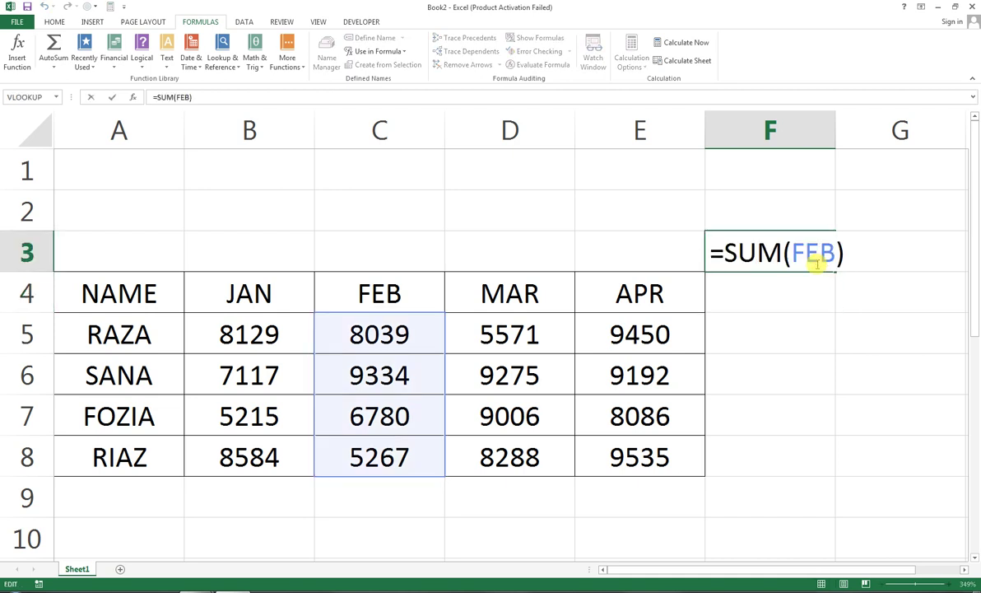
key(Return)
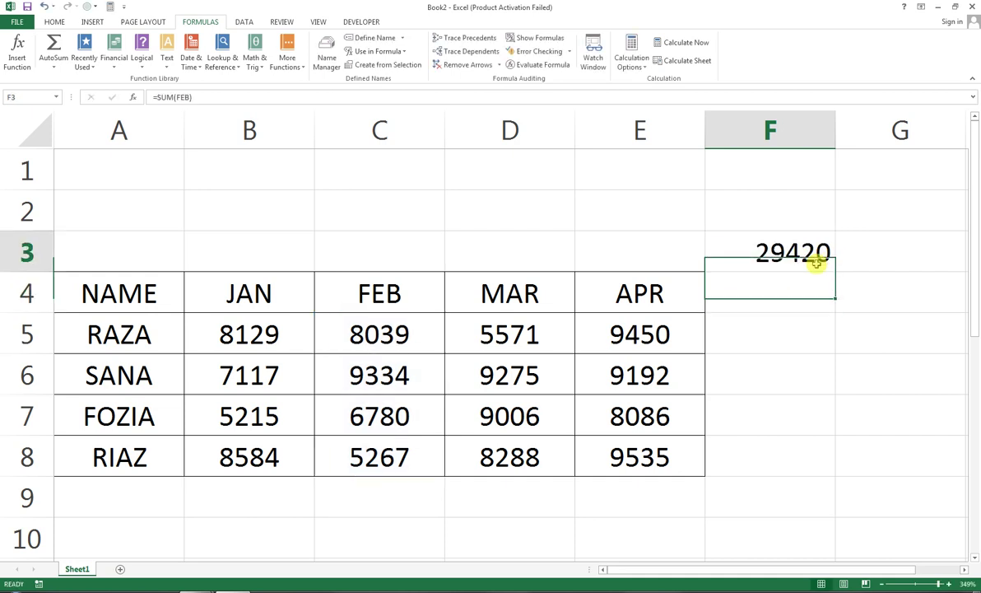
key(Up)
key(Delete)
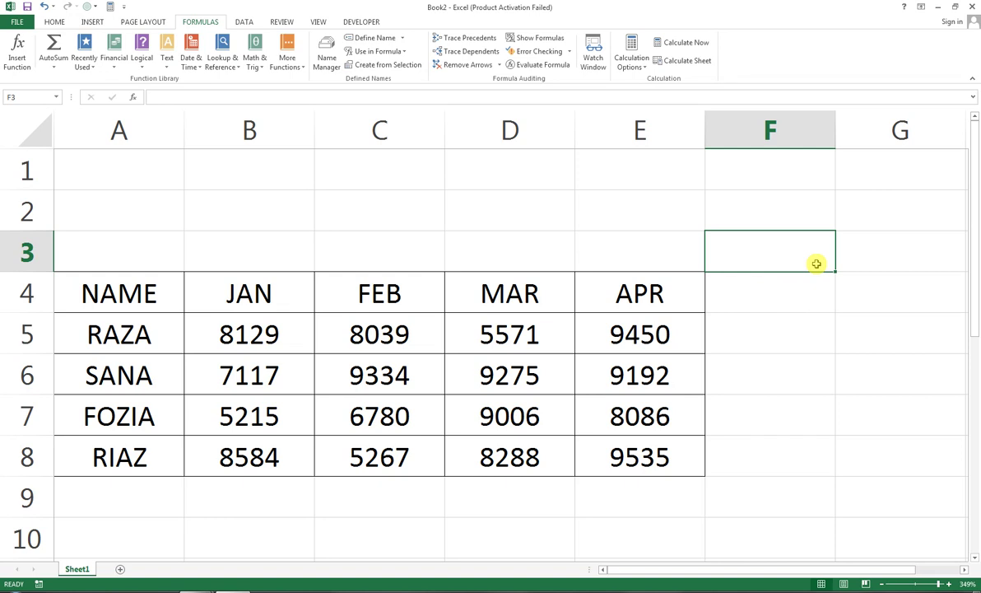
Step: Enter the labels EMPLOYEE in F2 and MONTH in F3, and fit column F's width to its contents
click(783, 220)
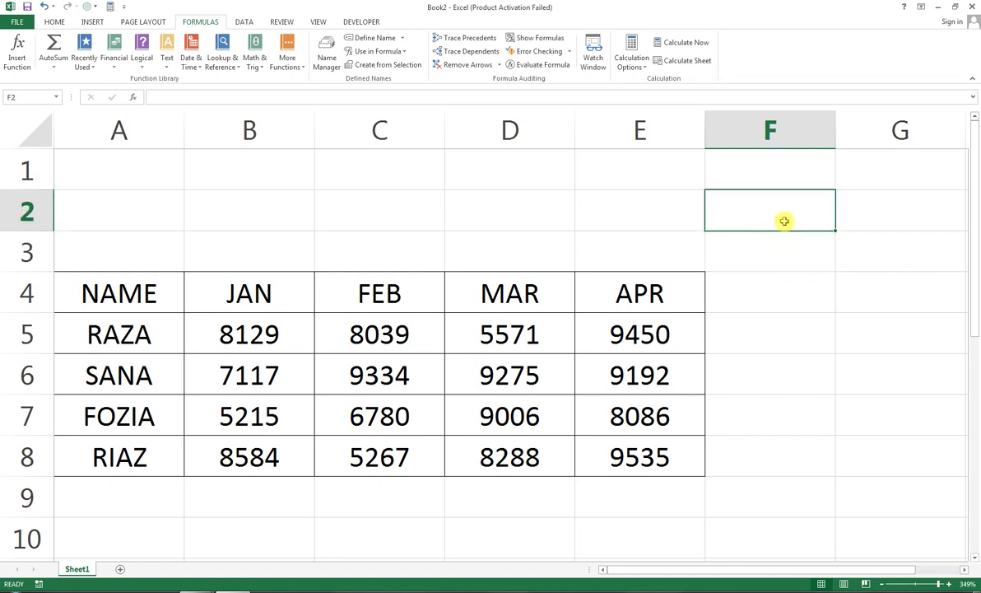
text(EMPLOYEE)
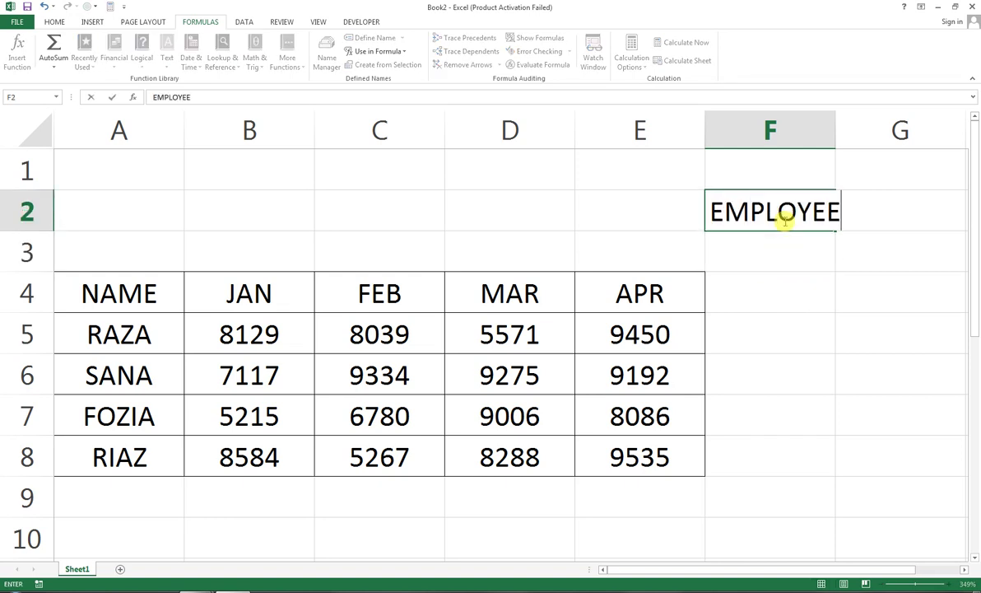
key(Return)
text(M)
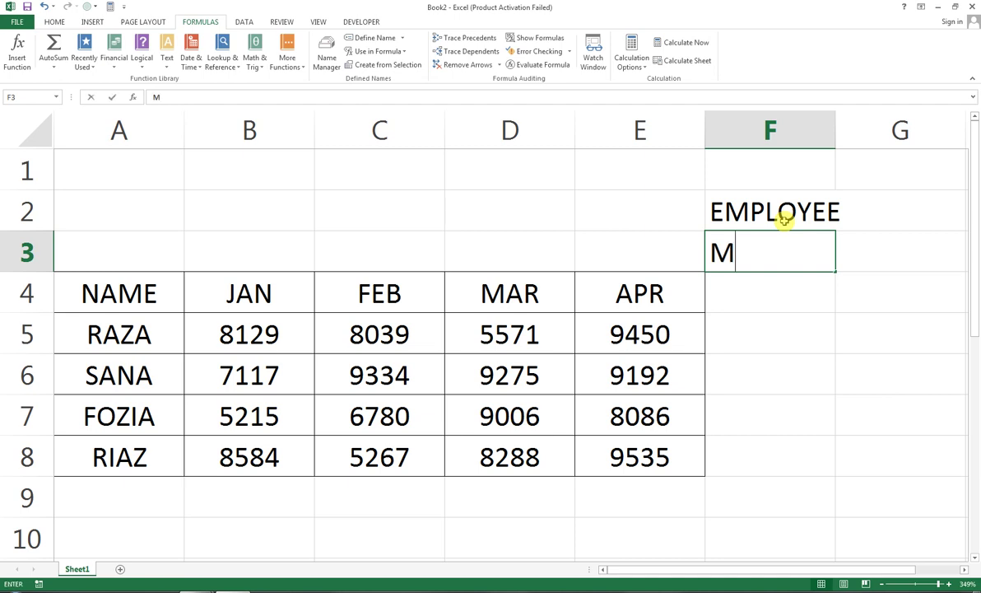
text(ONTH)
key(Return)
key(Up)
key(Right)
key(Up)
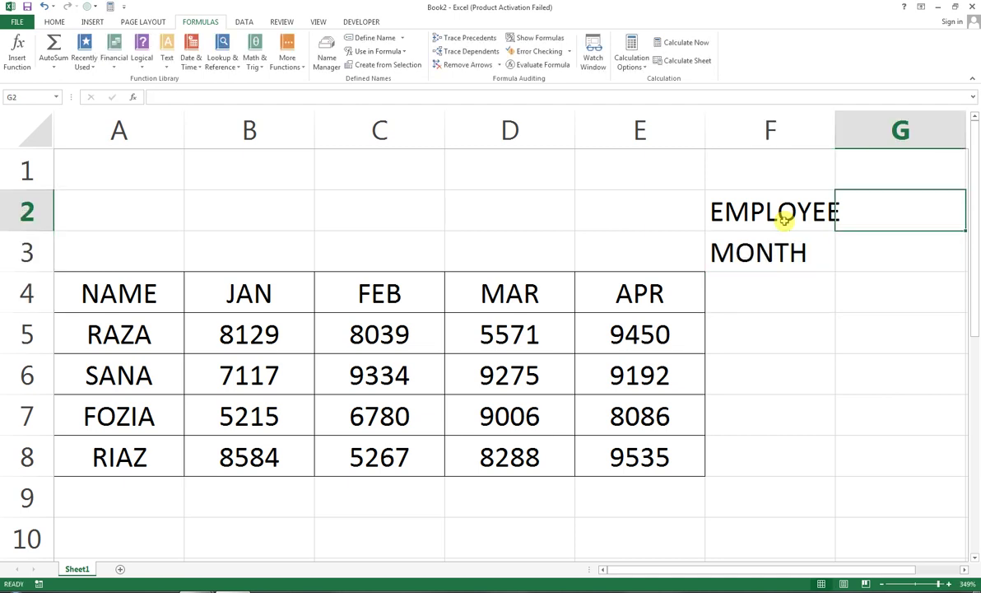
double_click(835, 136)
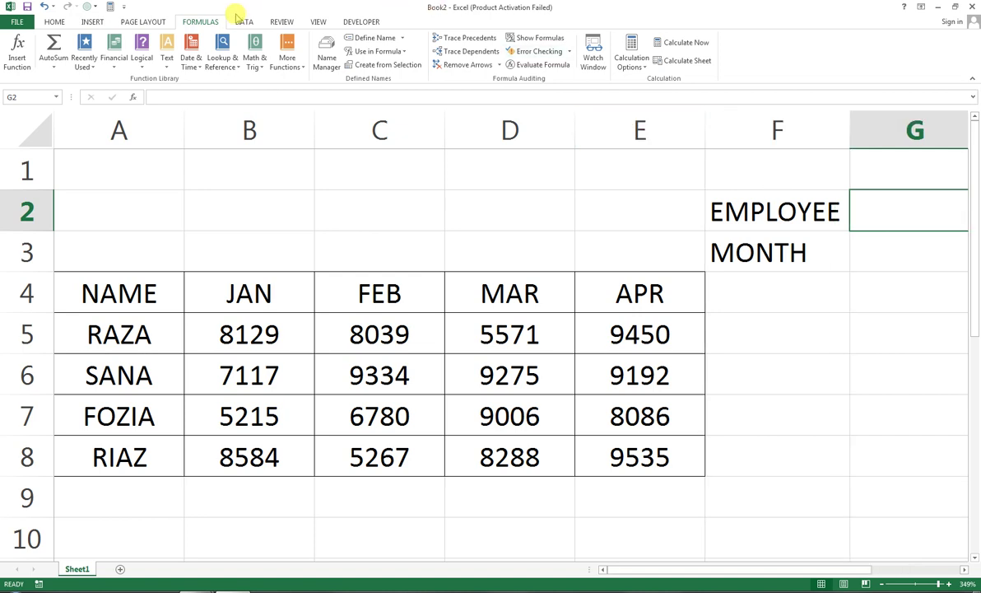
click(255, 51)
click(244, 23)
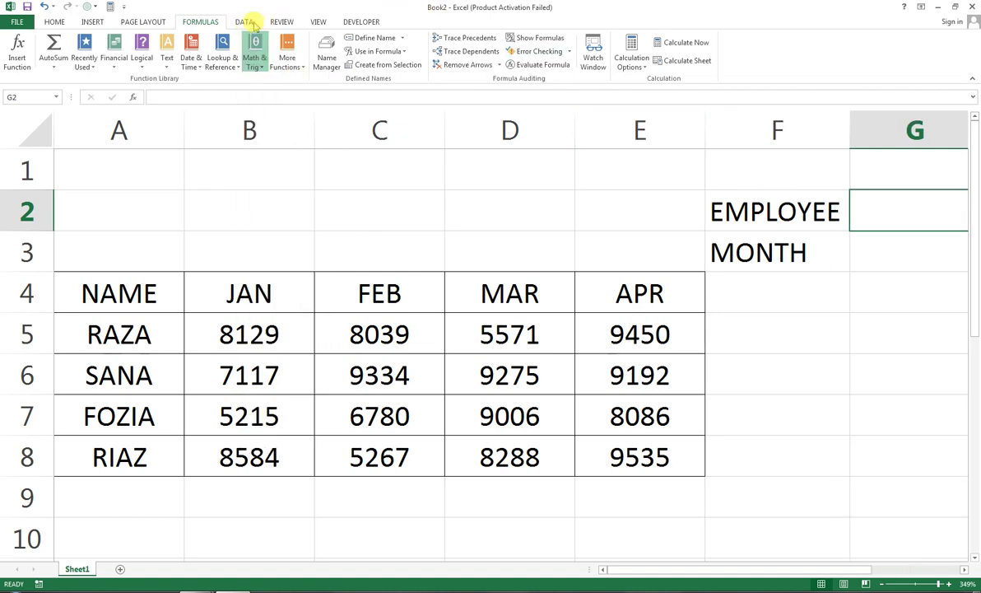
click(244, 23)
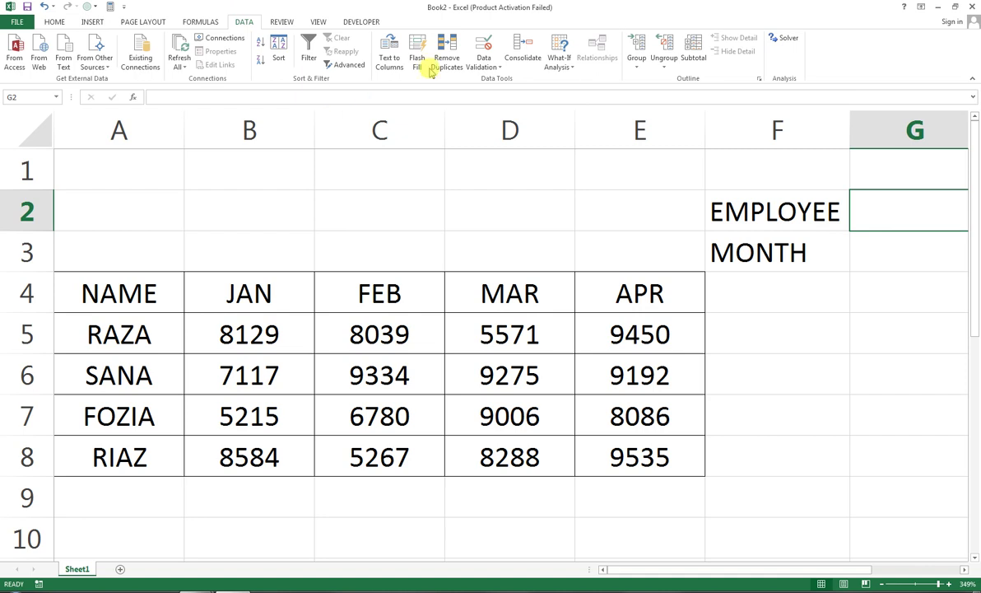
click(486, 66)
click(491, 81)
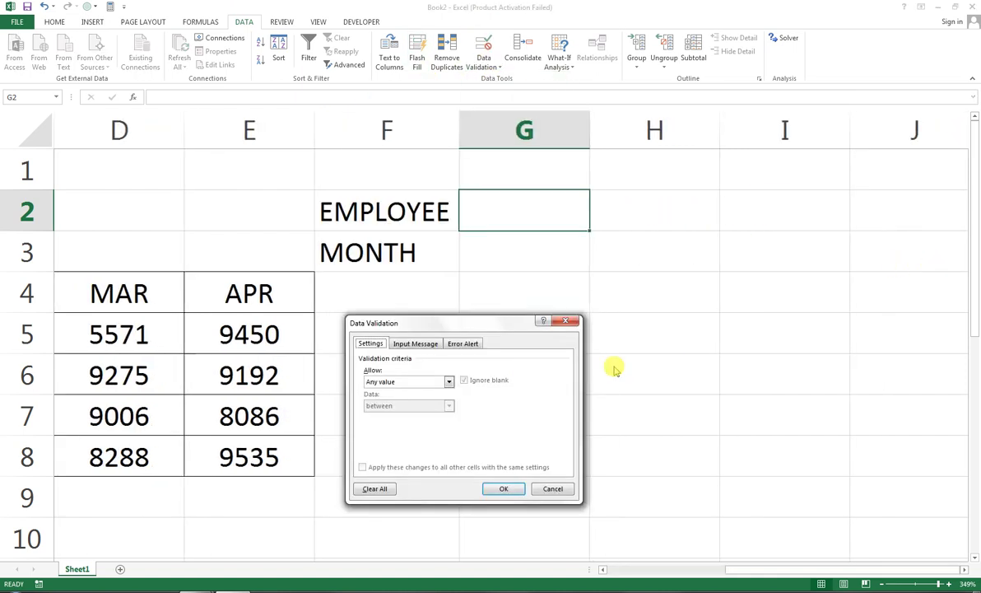
click(448, 382)
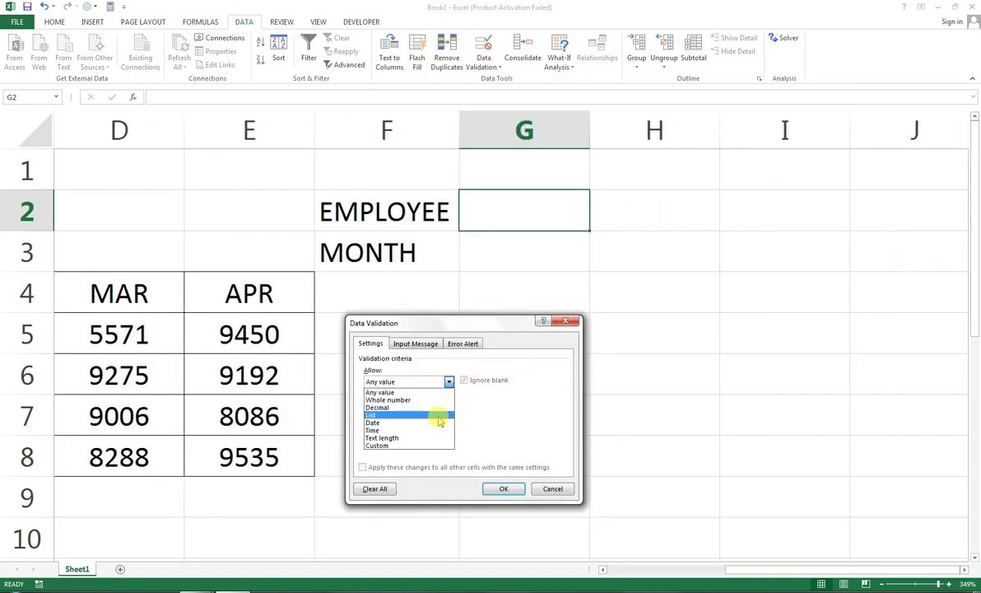
click(438, 412)
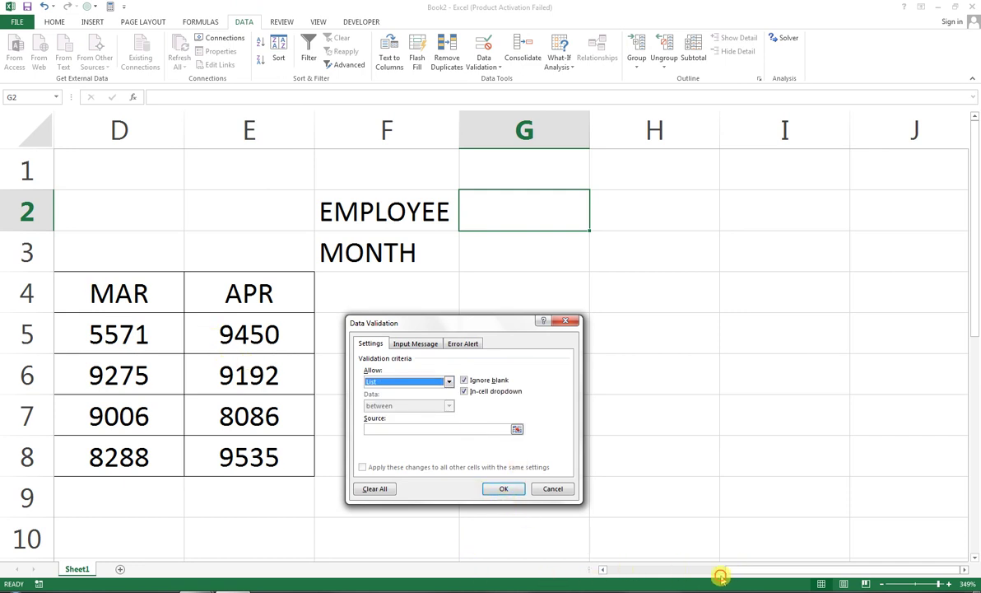
click(562, 488)
drag(777, 569, 648, 573)
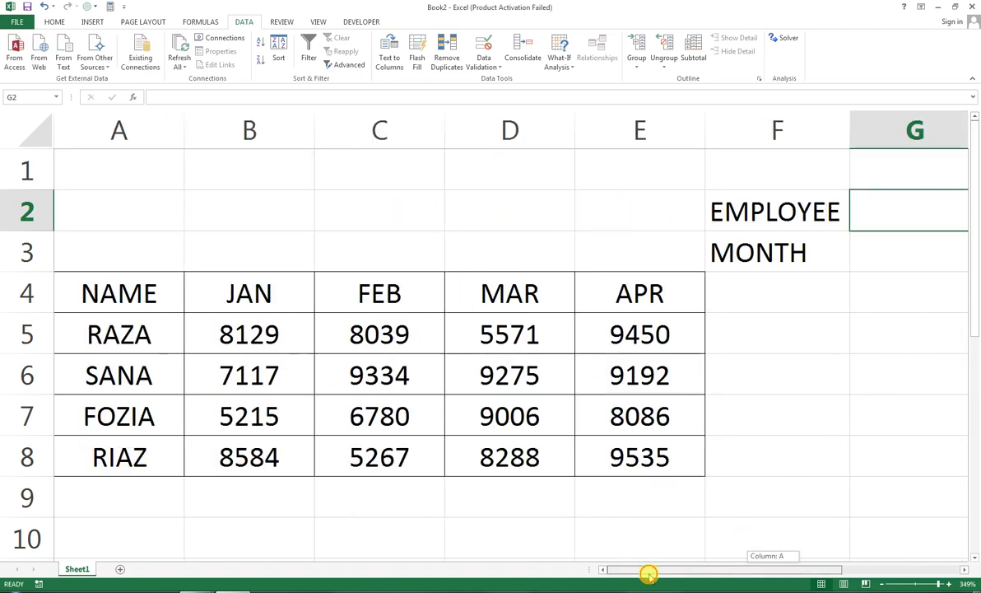
Step: Add list data validation to cell G2 with the employee names in A5:A8 as the source
click(484, 64)
click(504, 82)
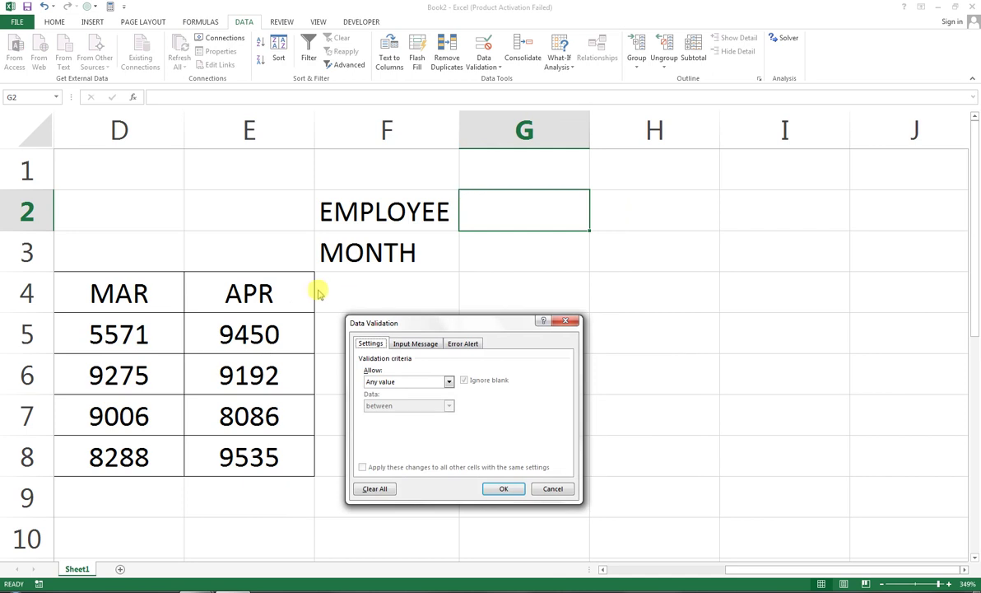
click(429, 382)
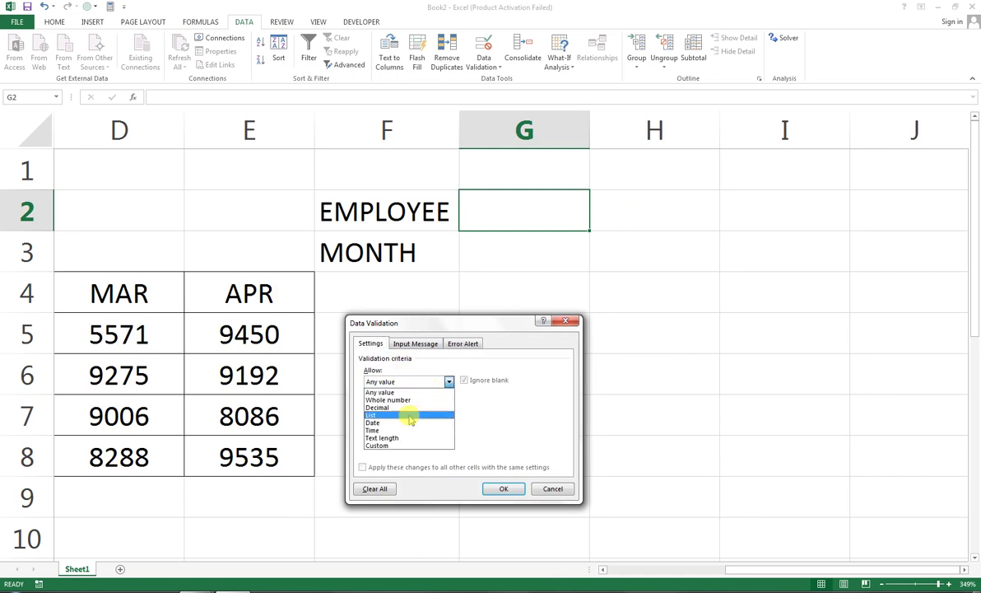
click(410, 415)
click(400, 428)
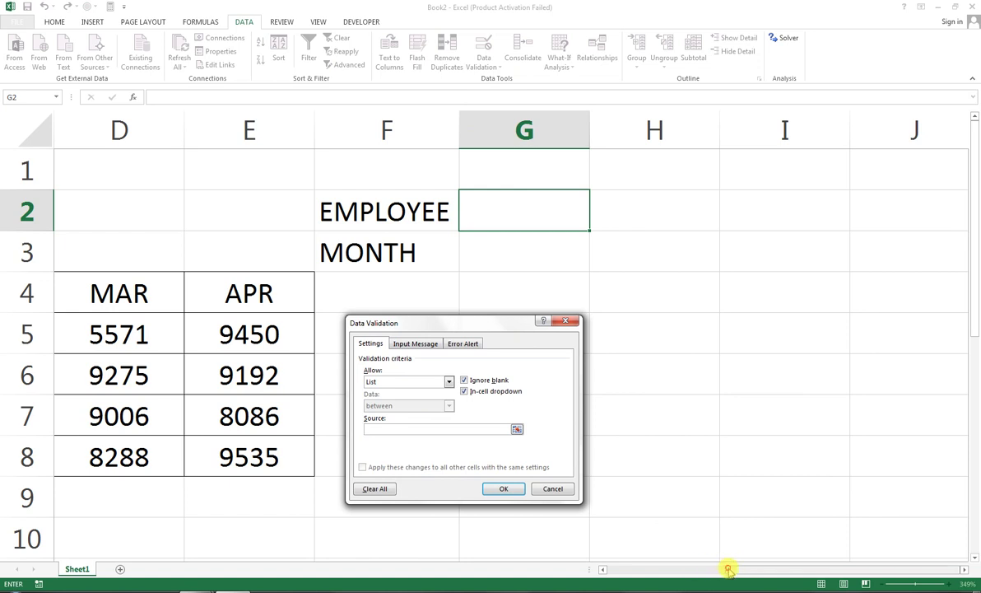
drag(727, 570, 611, 569)
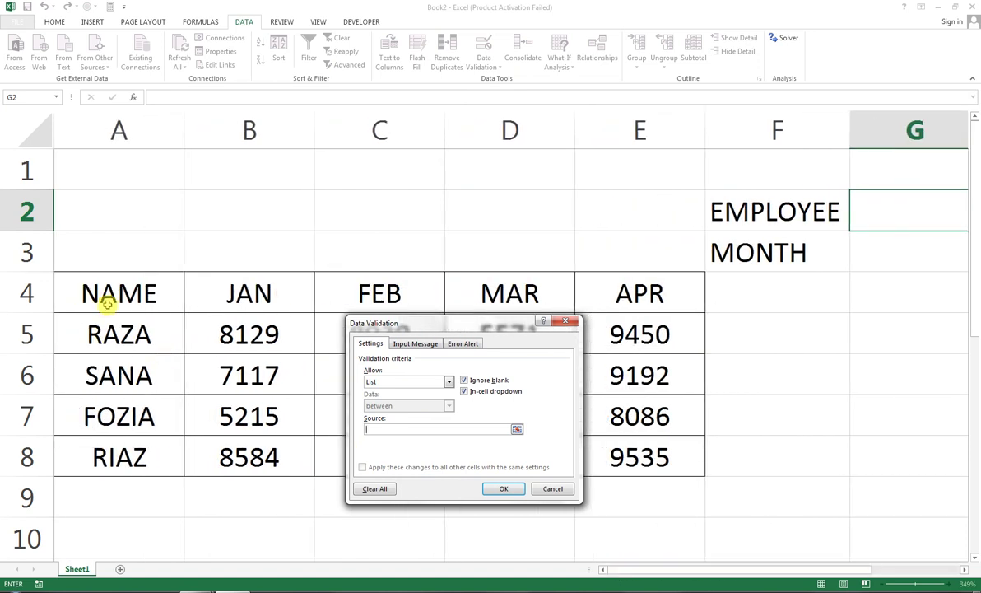
drag(107, 321, 120, 453)
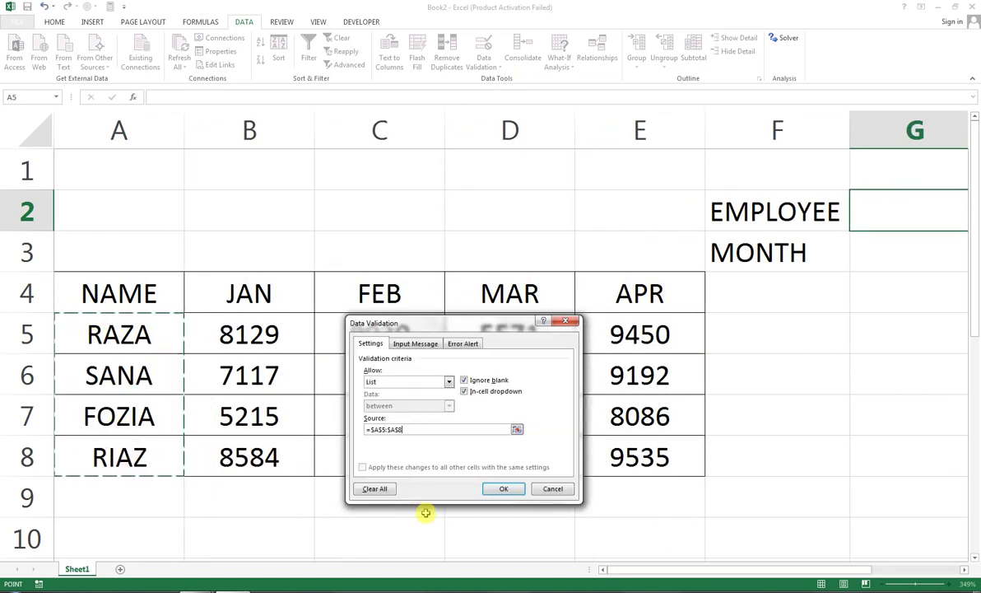
click(508, 488)
Step: Add list data validation to cell G3 with the month headings in B4:E4 as the source
click(931, 255)
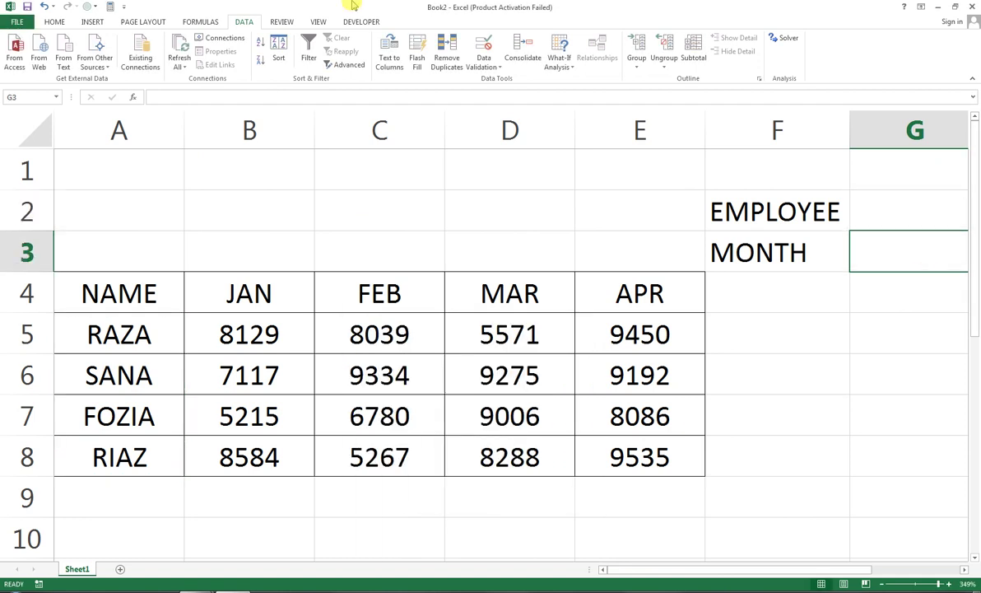
click(484, 64)
click(504, 79)
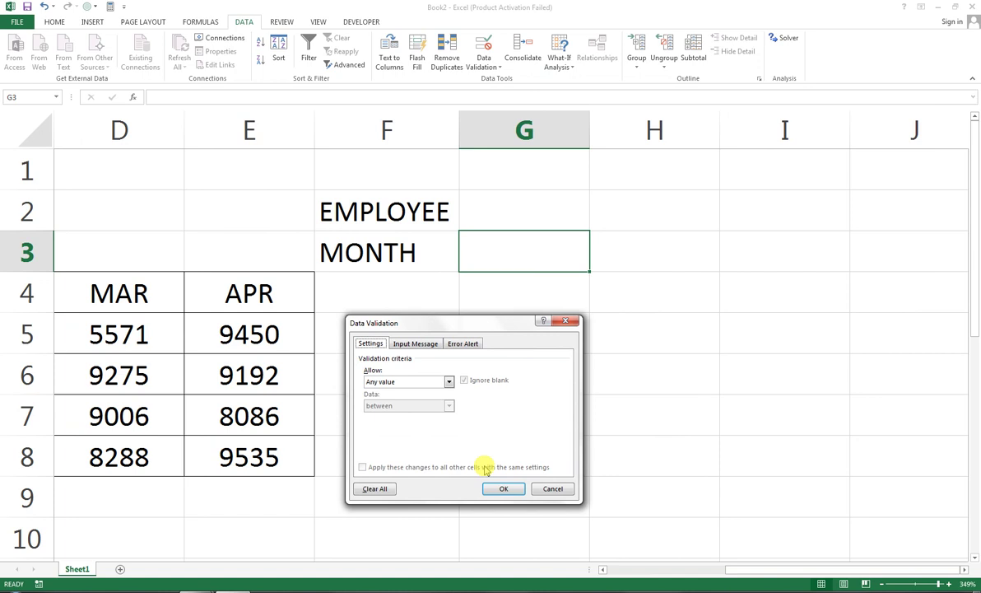
click(447, 381)
click(441, 416)
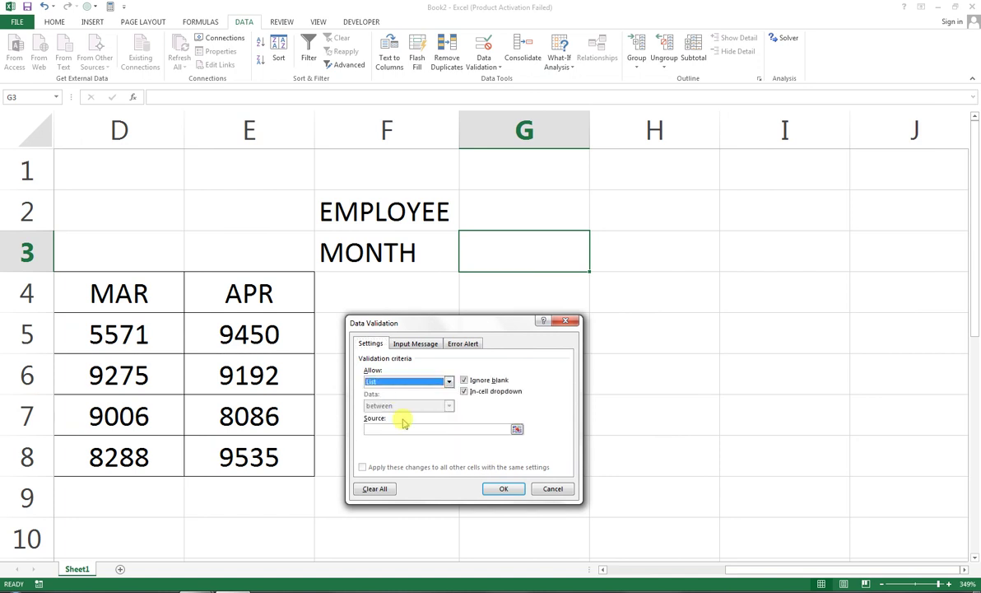
click(403, 430)
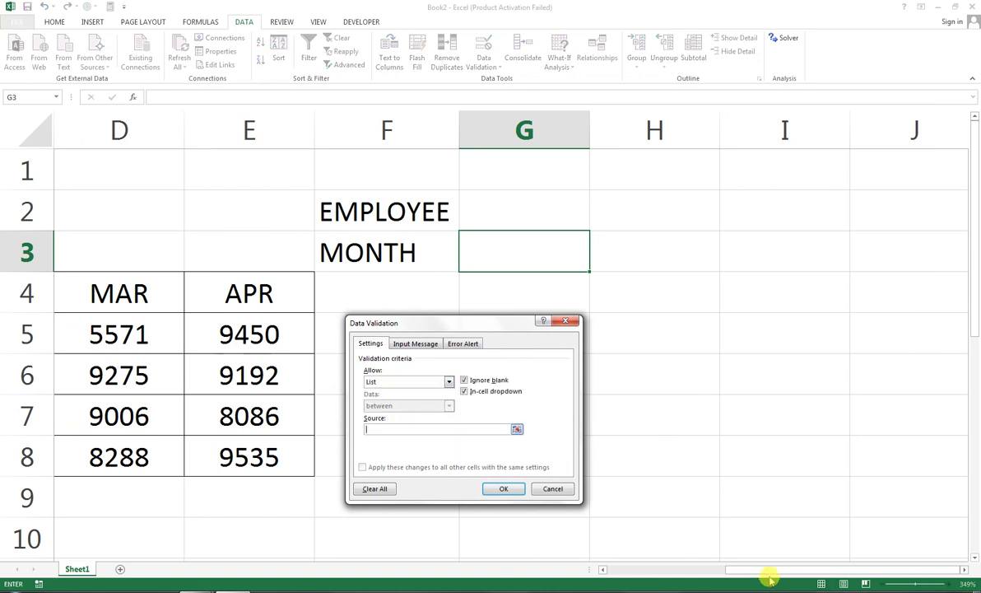
drag(769, 580, 629, 571)
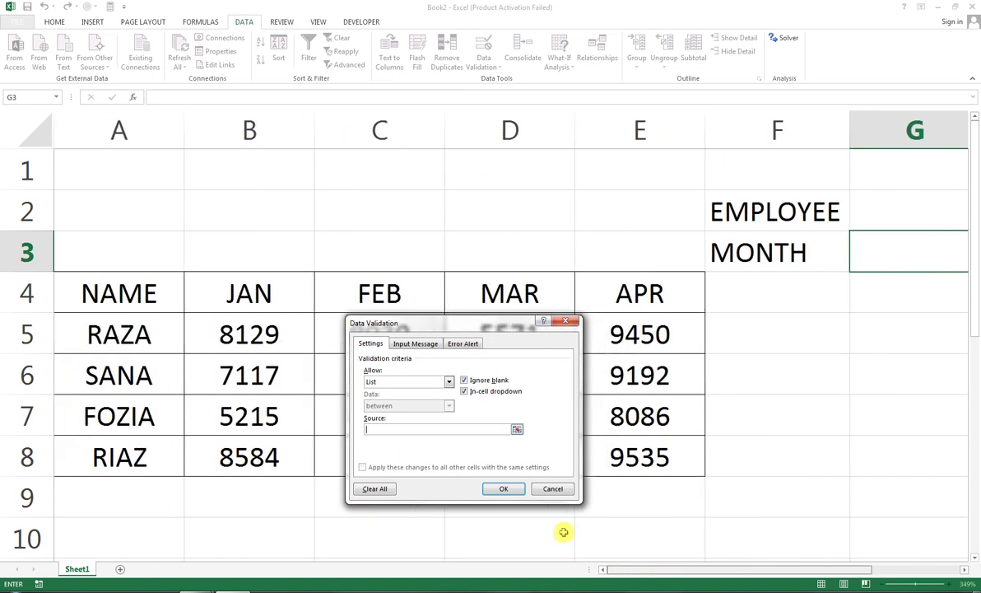
drag(199, 279, 589, 296)
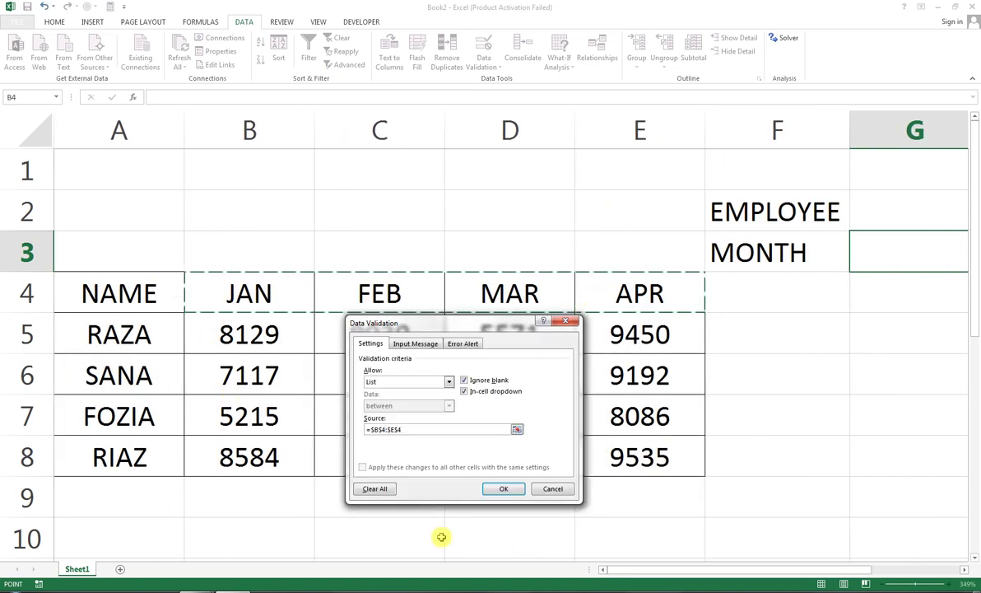
click(492, 487)
Step: Choose FEB from the month drop-down list in cell G3
click(891, 212)
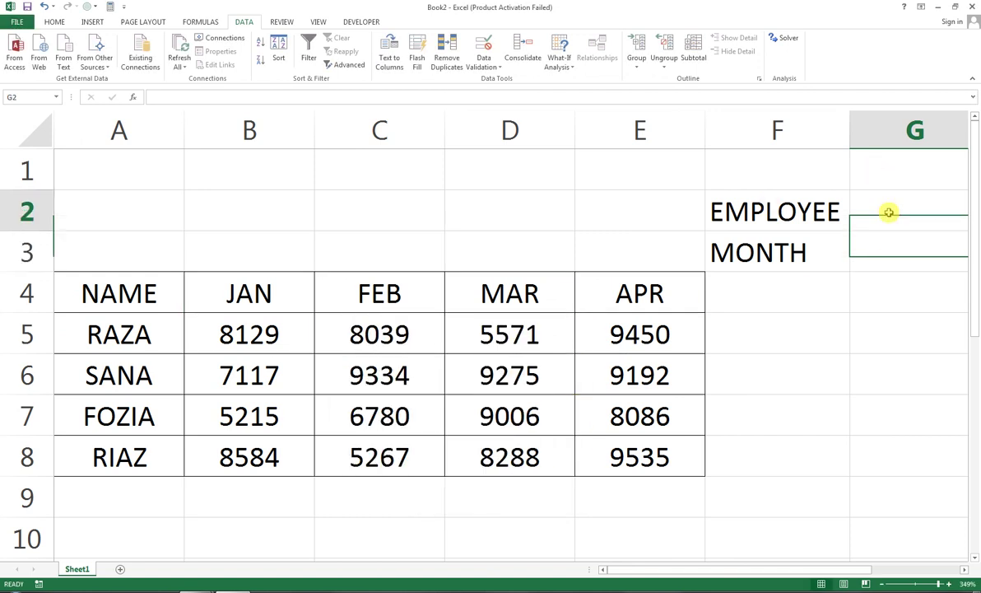
click(910, 260)
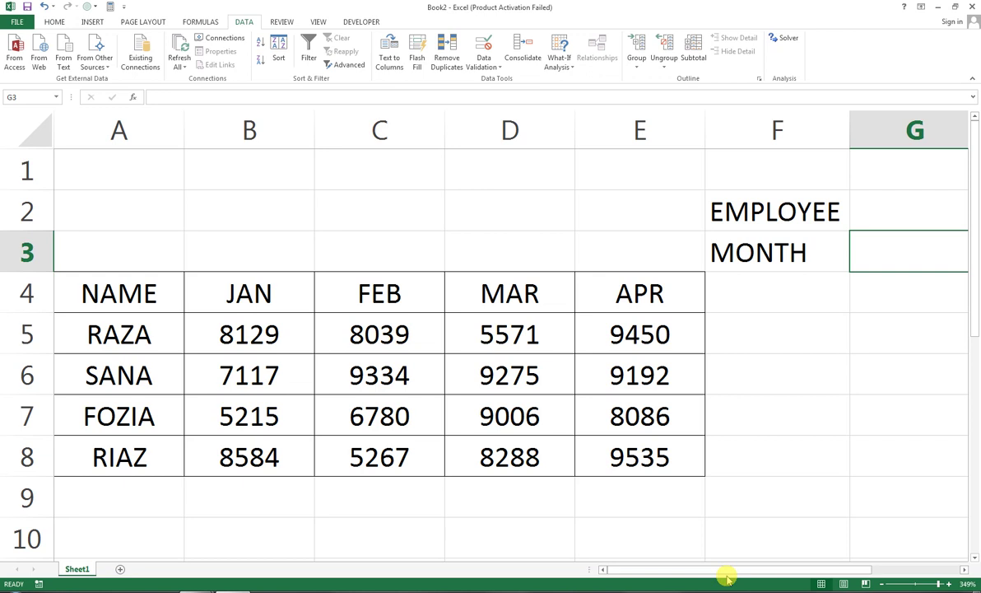
drag(724, 576, 756, 571)
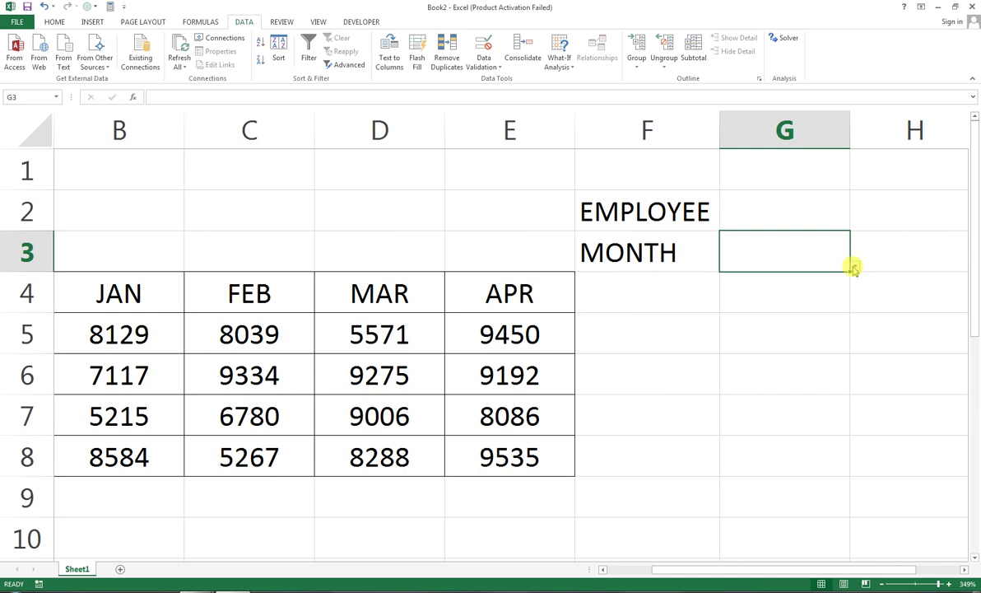
click(853, 268)
click(844, 303)
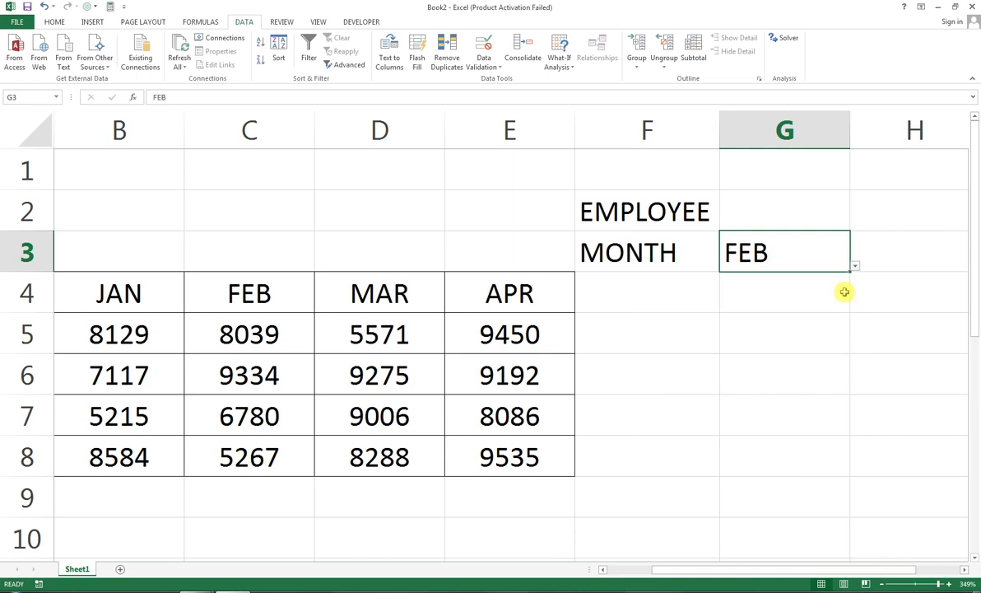
Step: Choose the second employee's name, the one from A6, from the drop-down list in cell G2
click(844, 226)
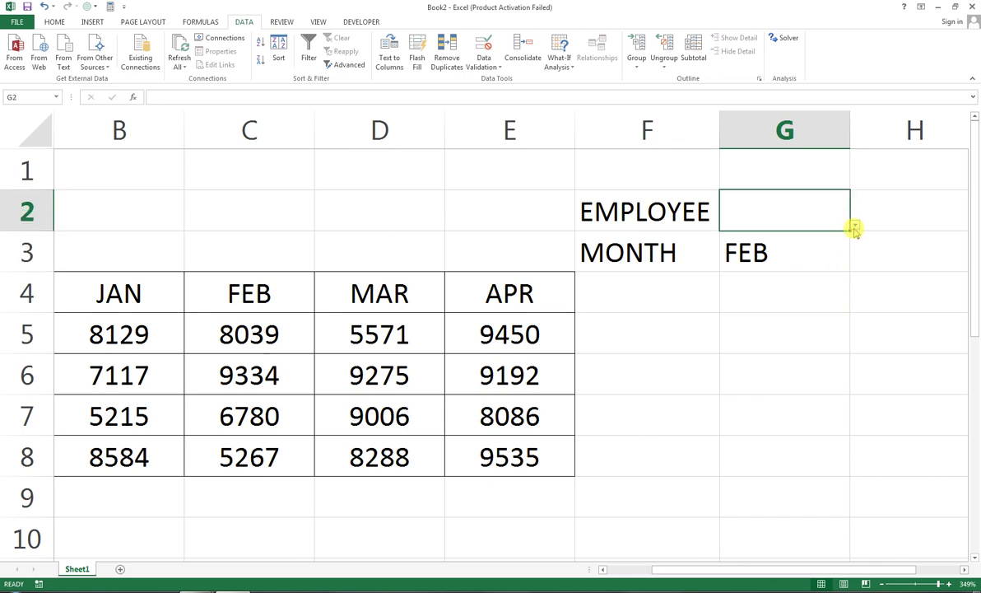
click(854, 226)
click(817, 273)
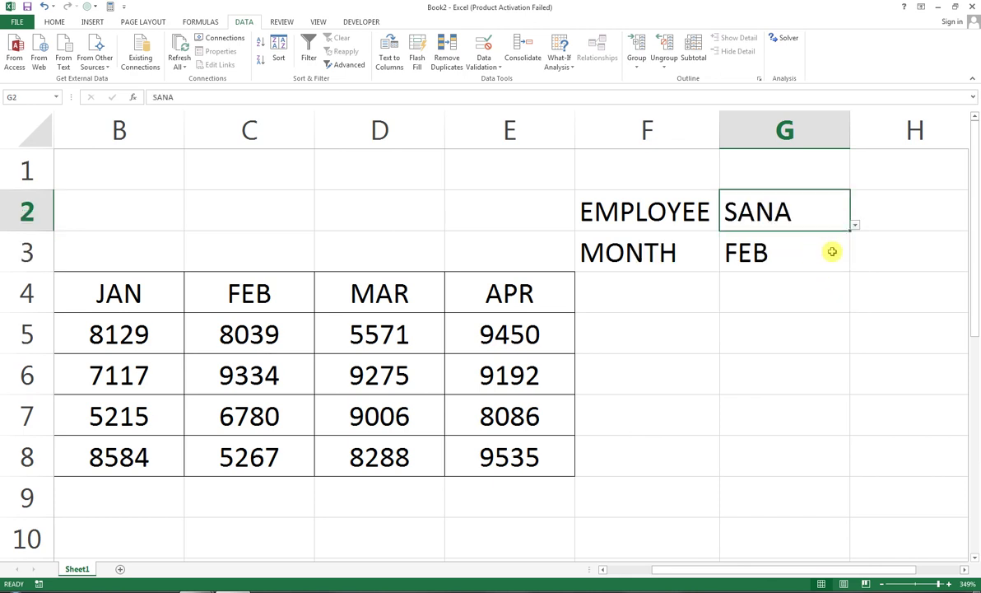
Step: Try to total the selected employee's figures with =SUM(G2) in cell H2, and clear the cell
click(893, 208)
text(=SUM()
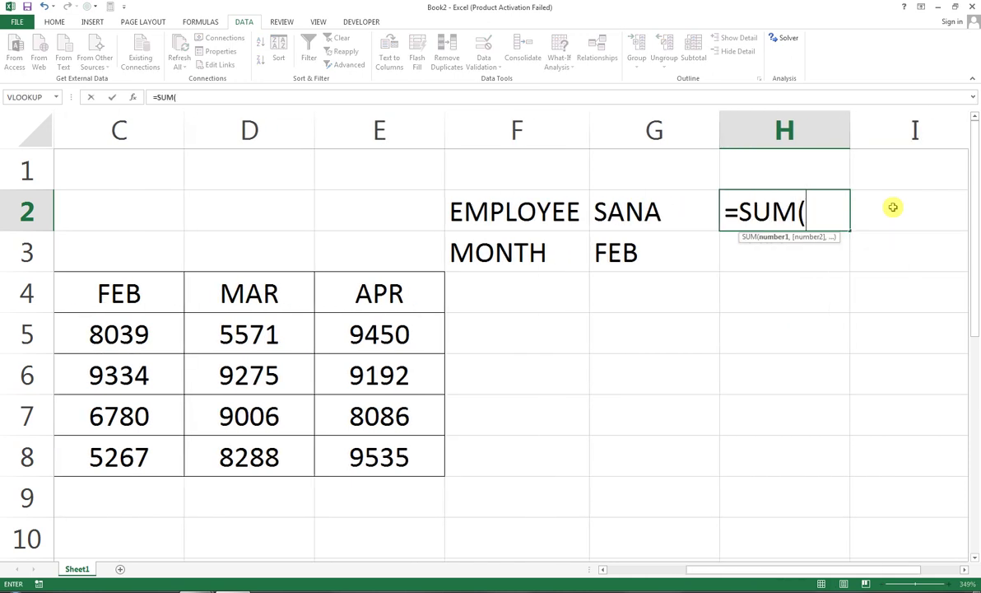
key(Left)
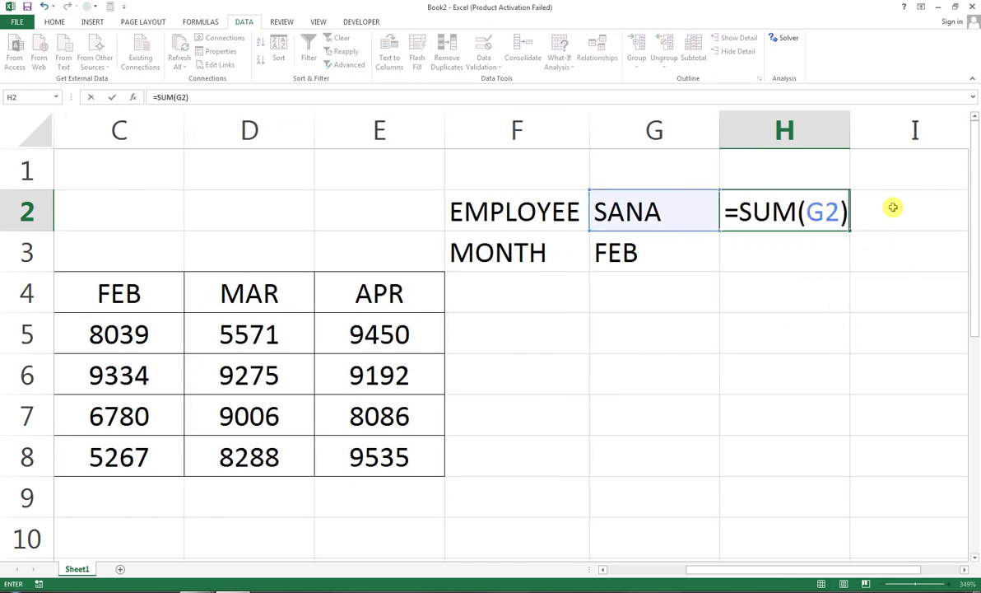
key(Return)
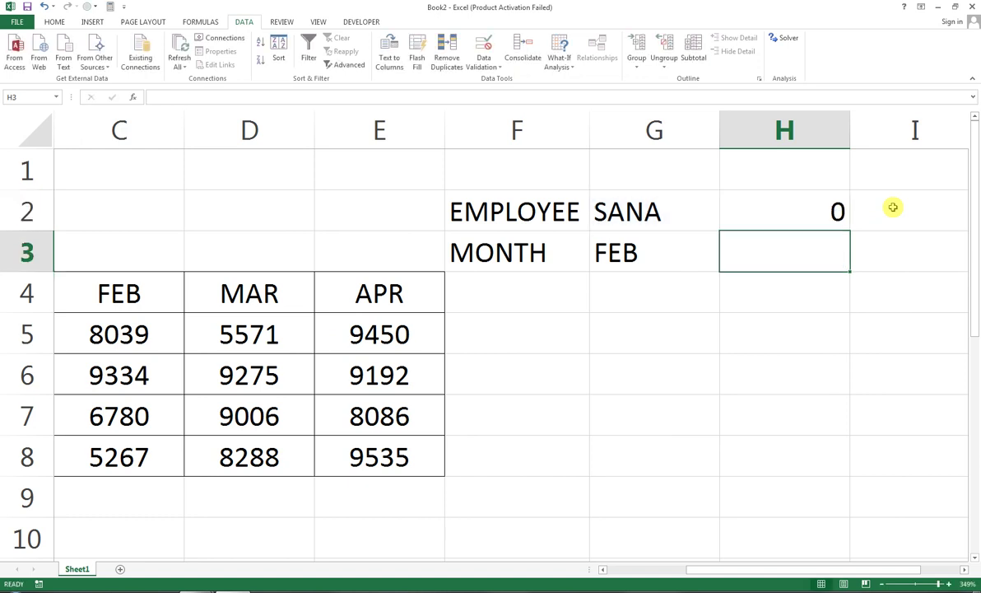
key(Up)
key(Delete)
key(BackSpace)
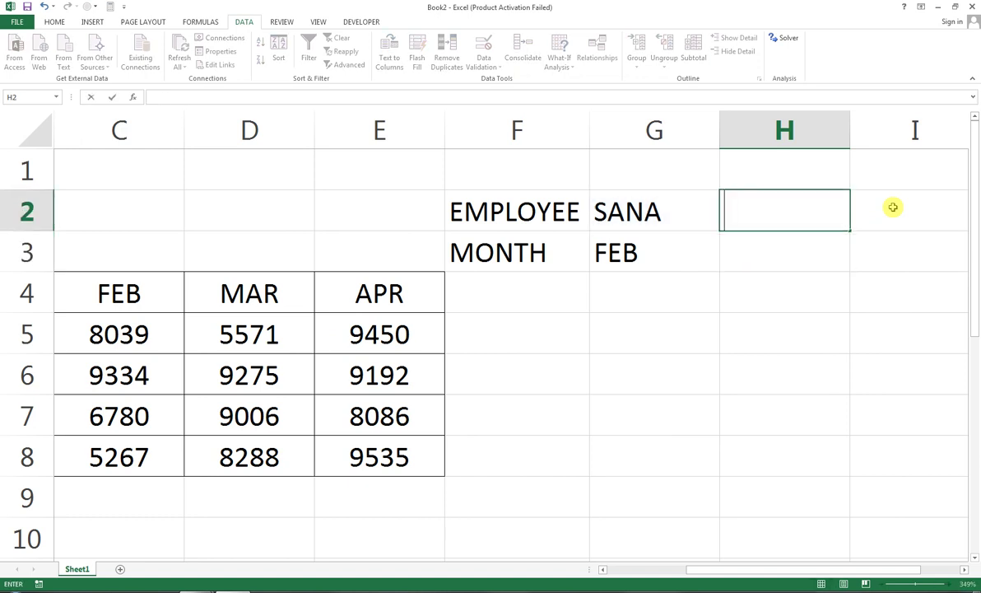
Step: Enter =SUM(INDIRECT(G2)) in cell H2 to total the named range of the selected employee
text(=SUM(IN)
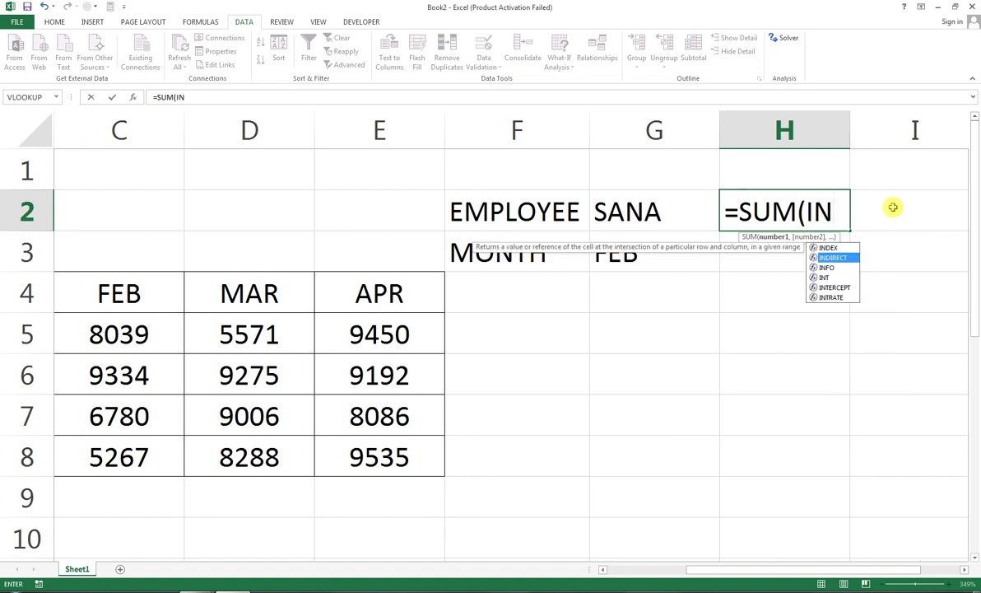
key(Down)
key(Tab)
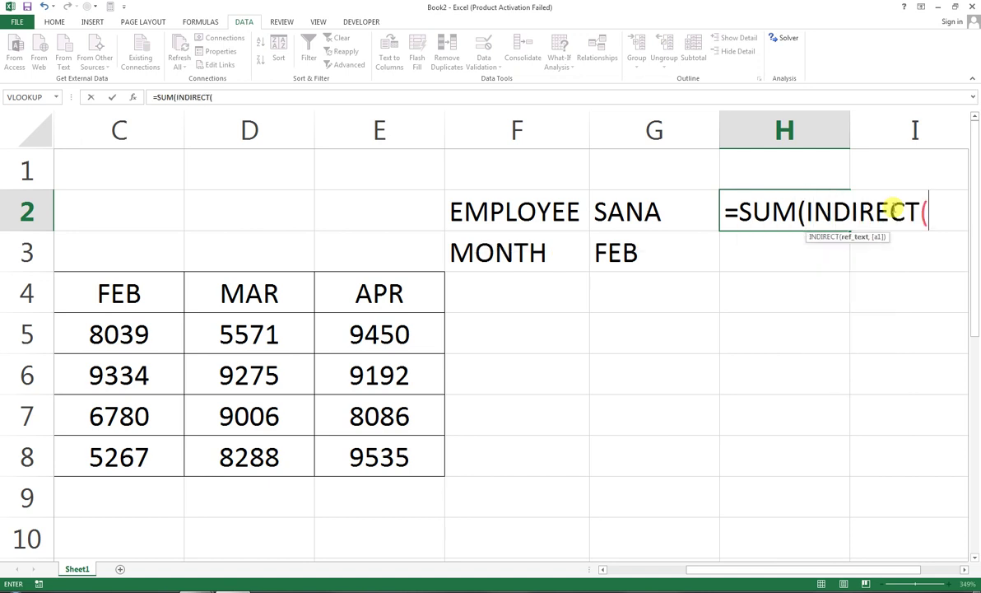
key(Left)
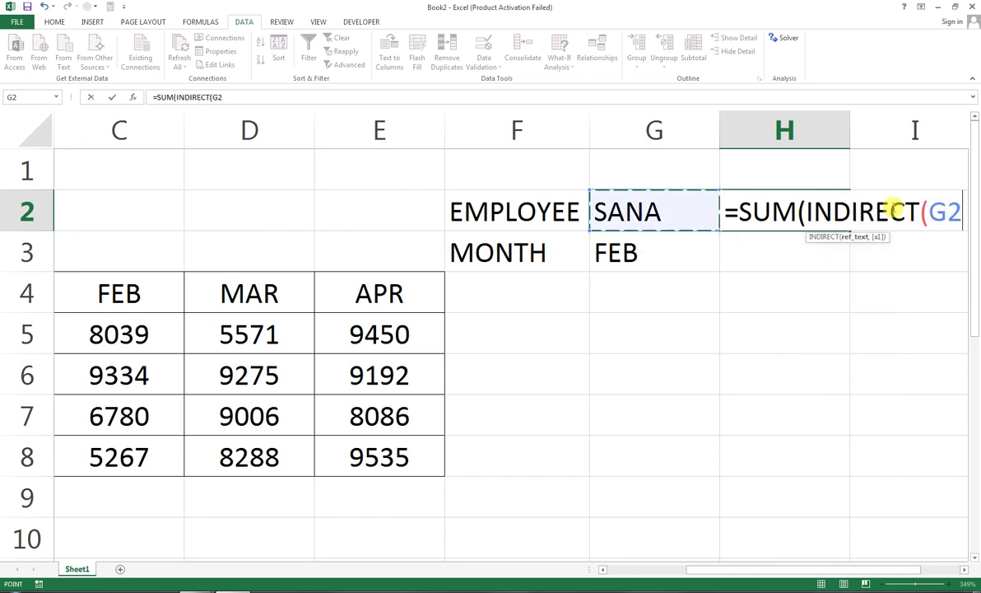
text())
key(Return)
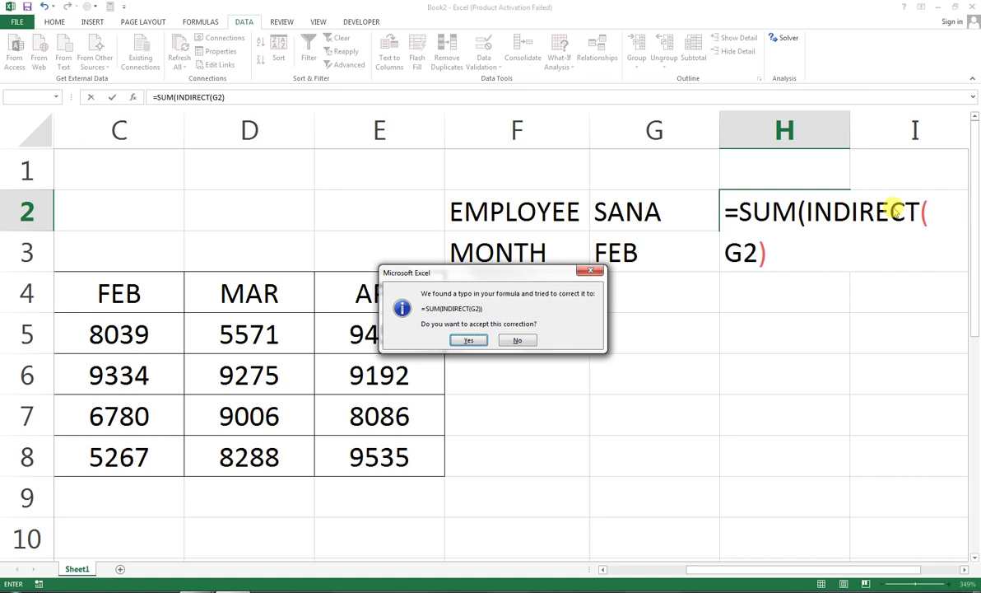
key(Return)
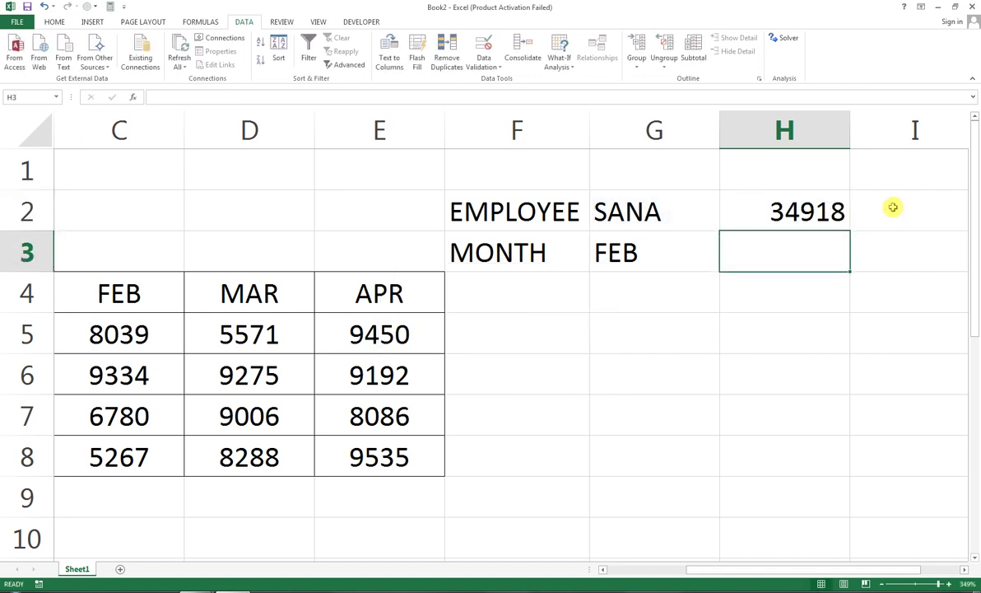
Step: Enter =SUM(INDIRECT(G3)) in cell H3 to total the named range of the selected month
text(=SUM()
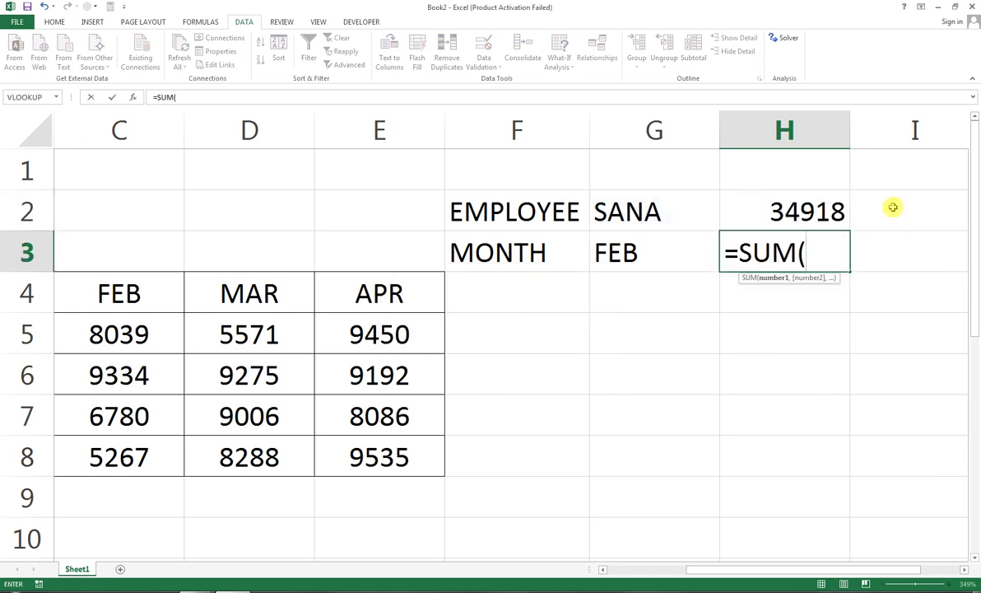
text(IN)
key(Down)
key(Tab)
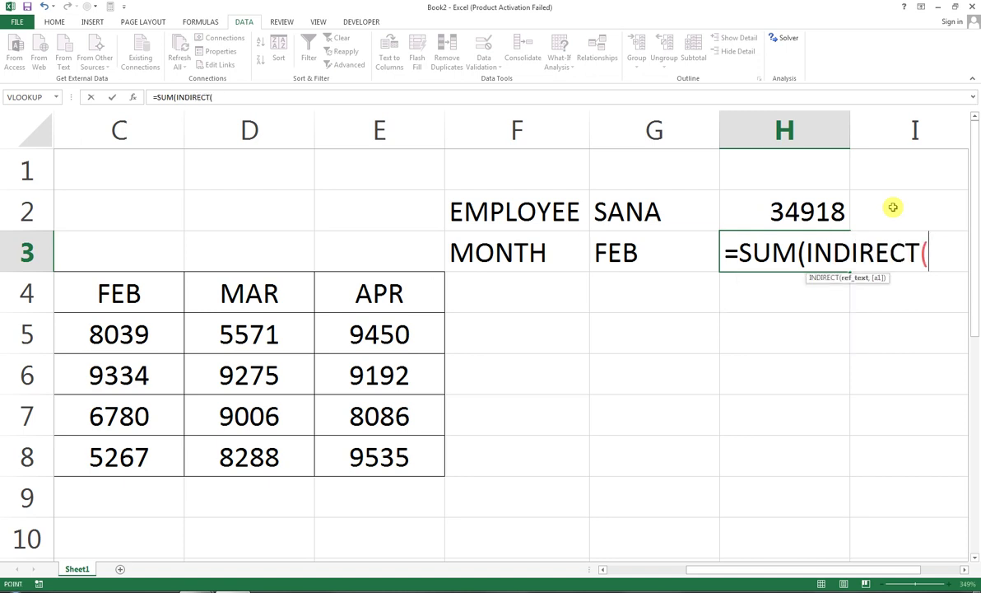
key(Left)
text())
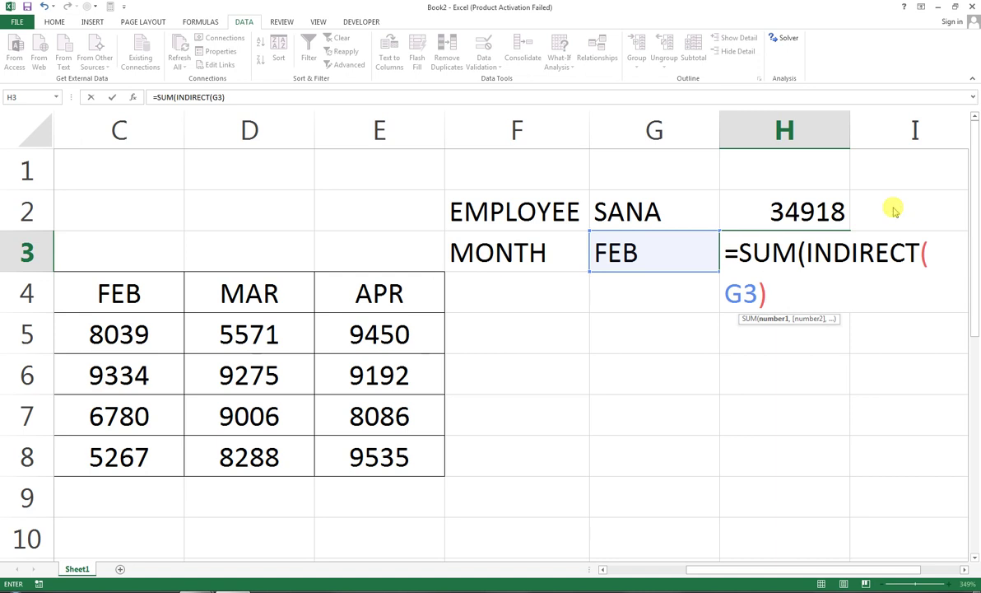
key(Return)
key(Return)
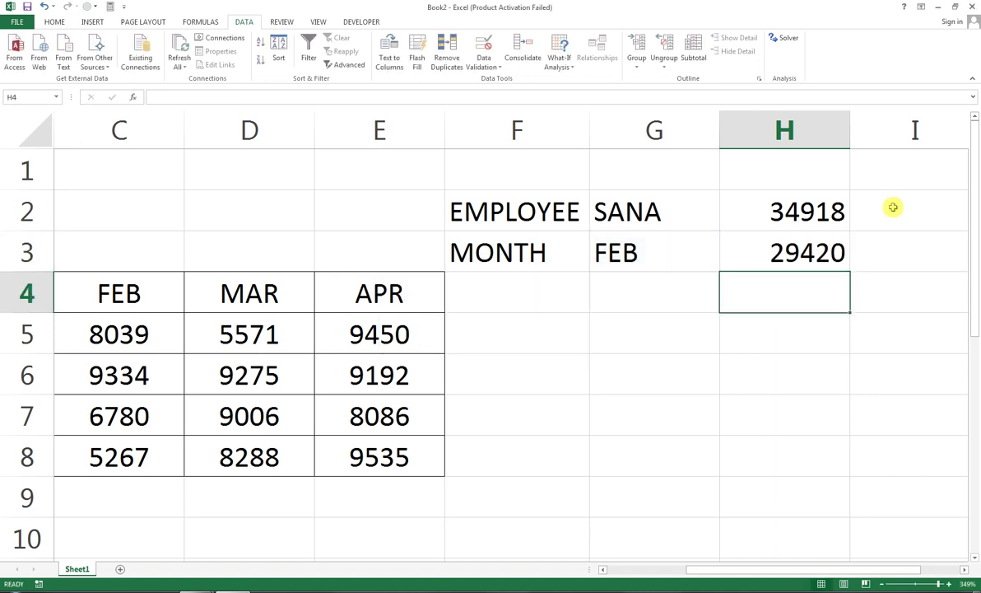
Step: Choose the first employee's name, the one from A5, in cell G2's drop-down list and JAN in cell G3's
click(710, 216)
click(725, 227)
click(712, 241)
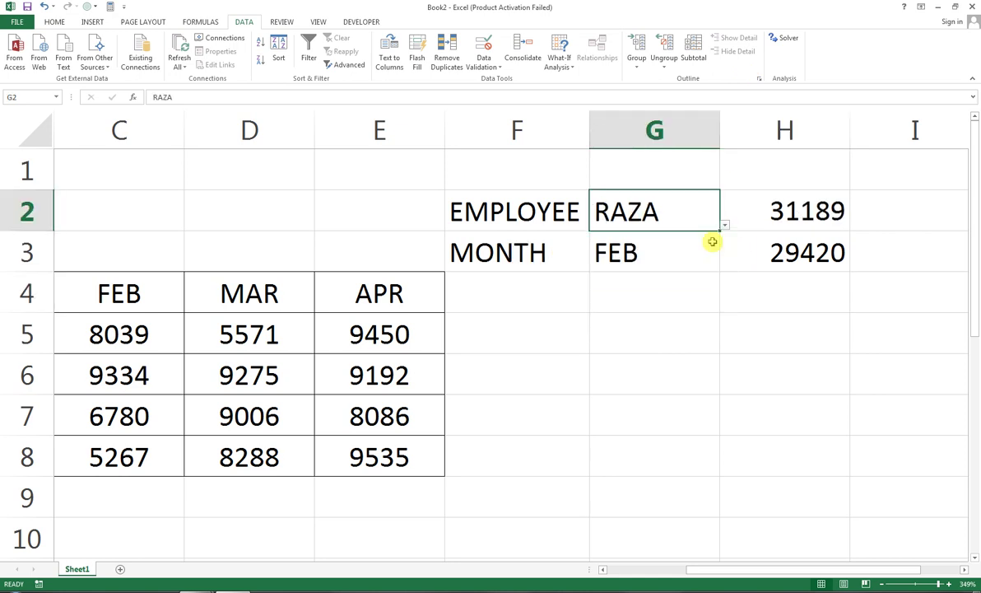
click(718, 256)
click(723, 266)
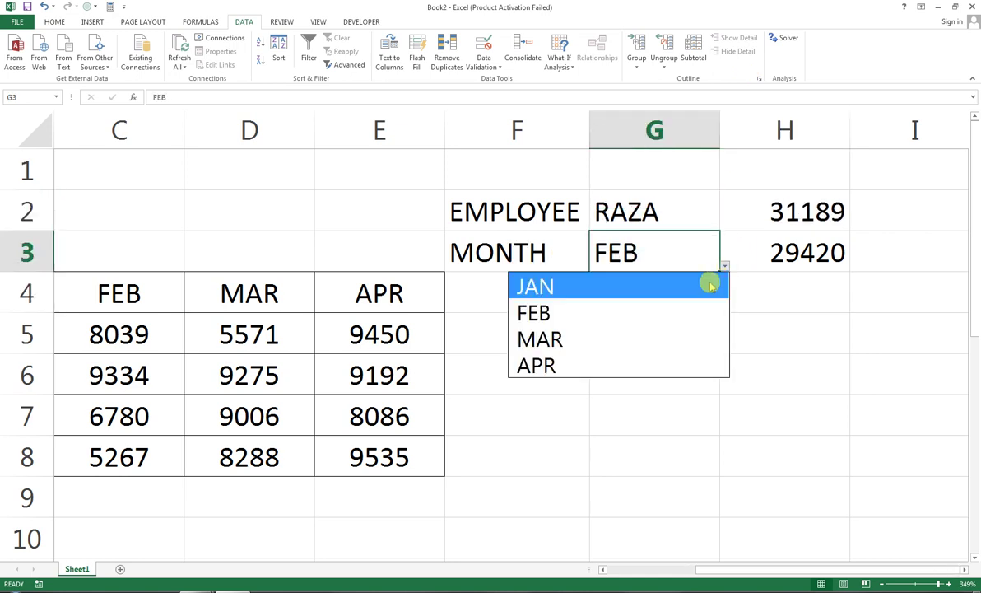
click(709, 282)
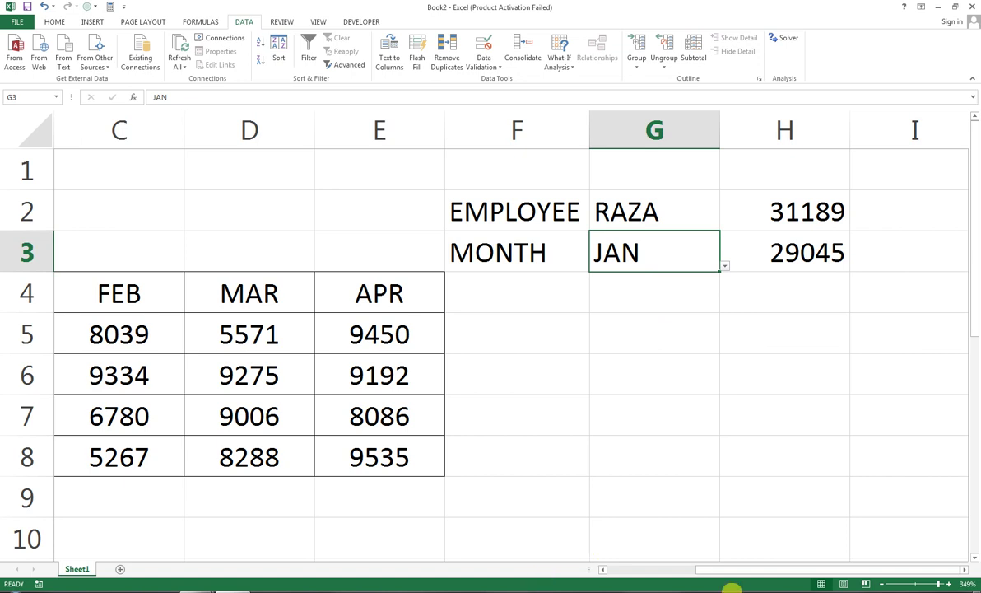
Step: Undo the last month and employee selections in cells G3 and G2
drag(727, 571, 682, 568)
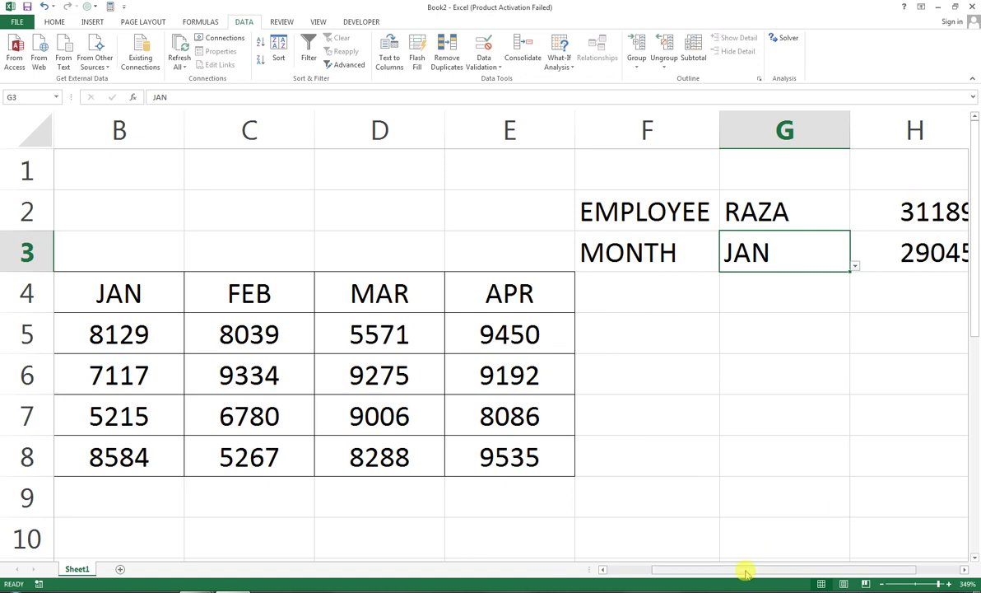
drag(746, 570, 694, 571)
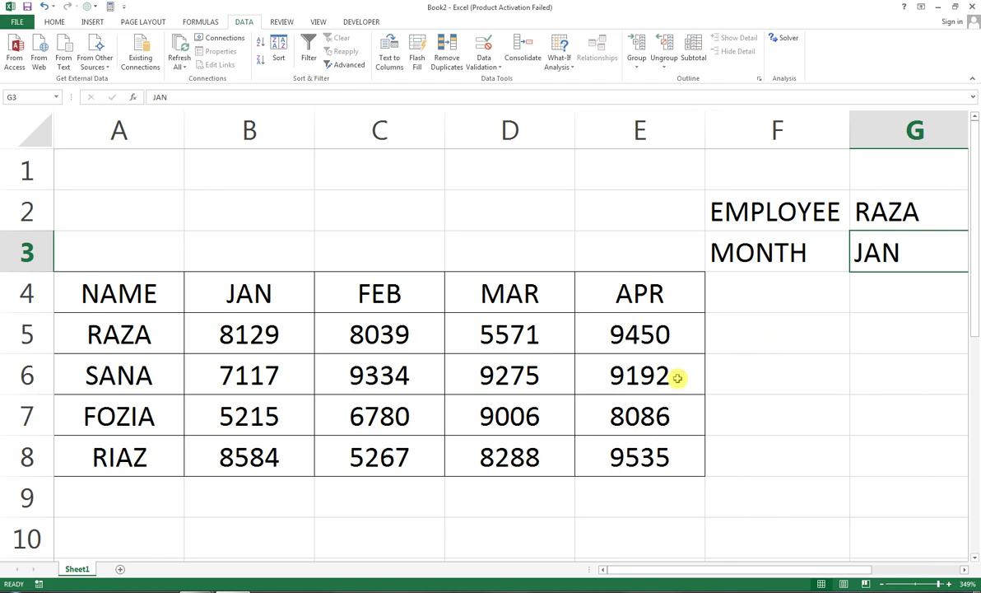
click(811, 331)
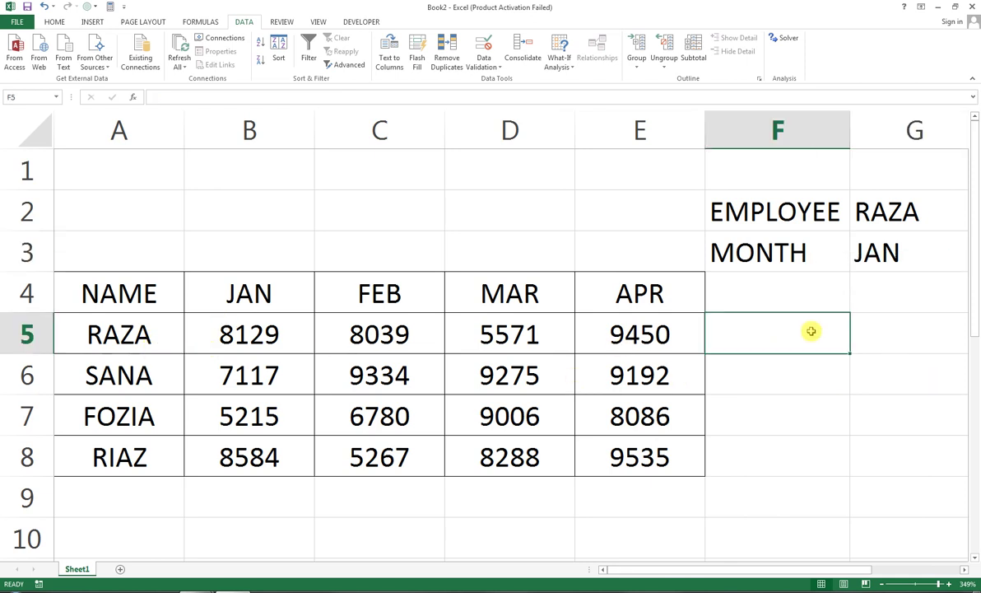
key(ctrl+z)
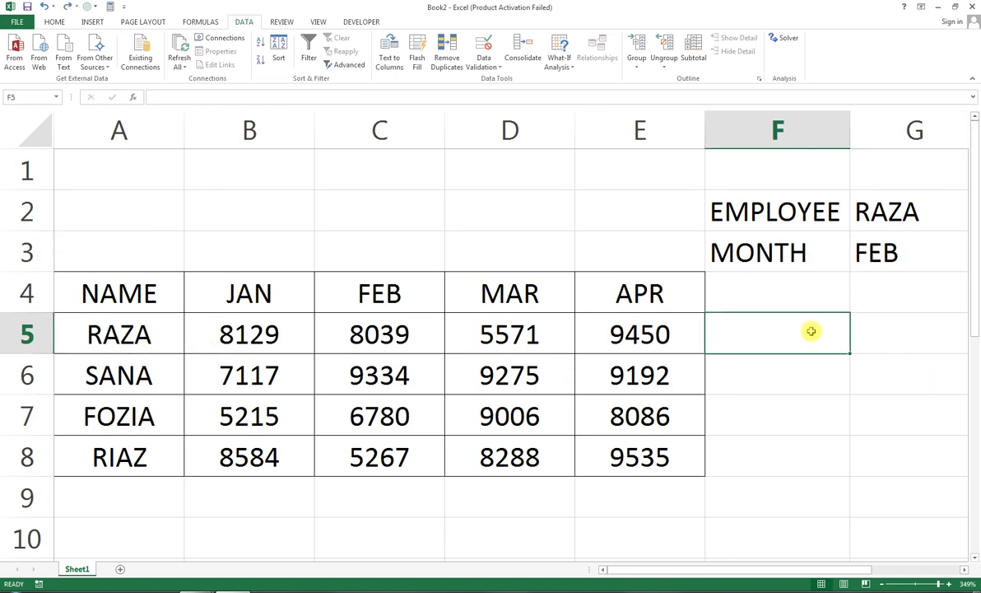
key(ctrl+z)
Step: Sum the first employee's monthly values, B5:E5, in cell F5 as a check total
text(=)
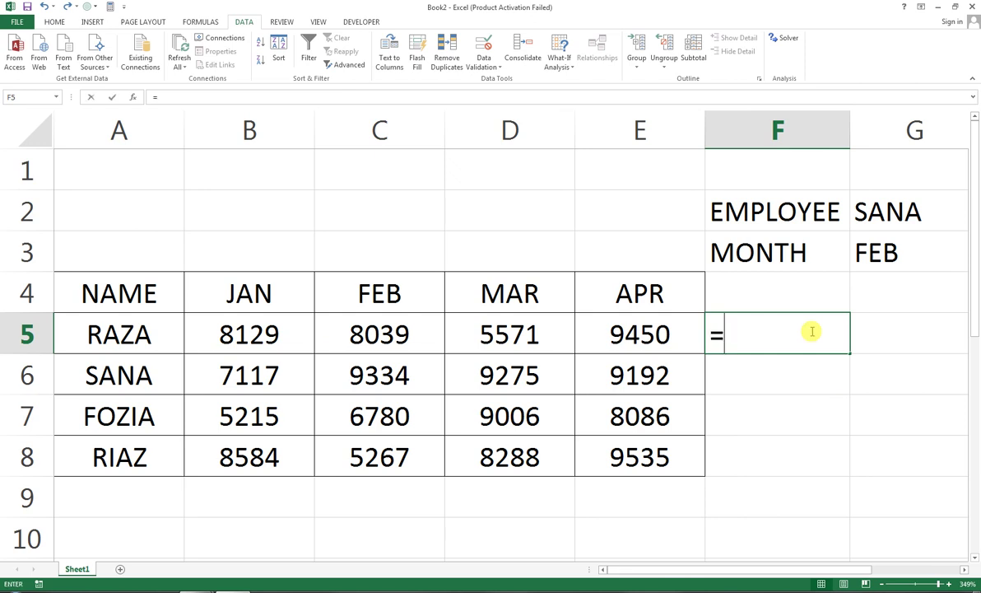
text(SUM()
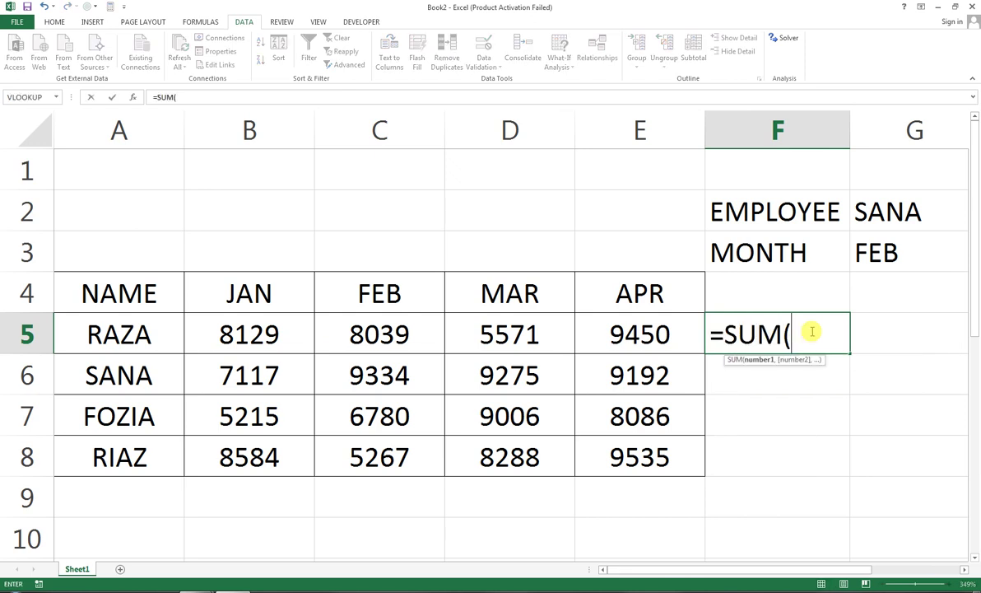
drag(650, 331, 284, 335)
key(Return)
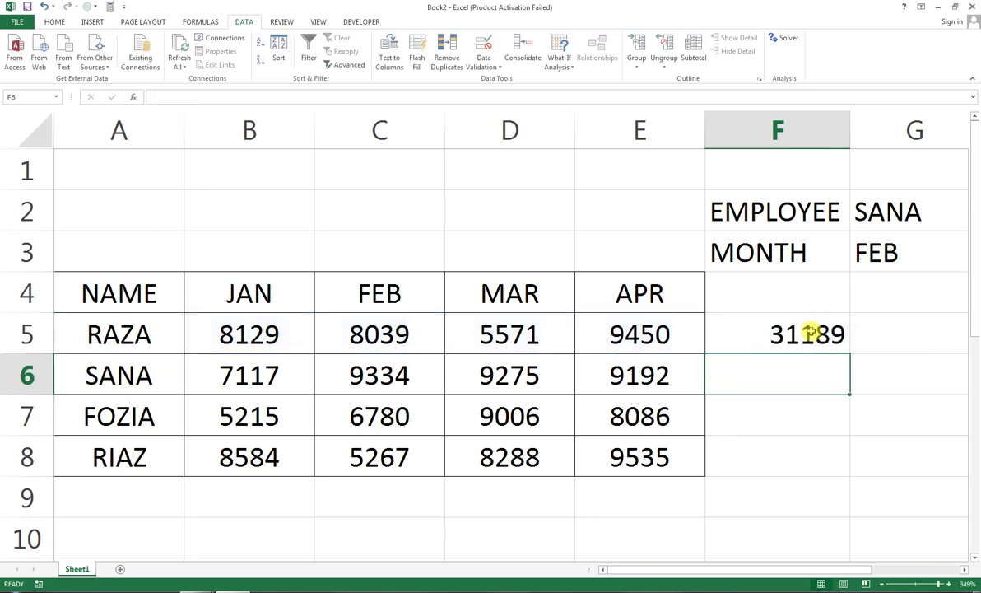
Step: Choose the first employee's name, the one from A5, in cell G2's drop-down list to compare the totals
click(954, 242)
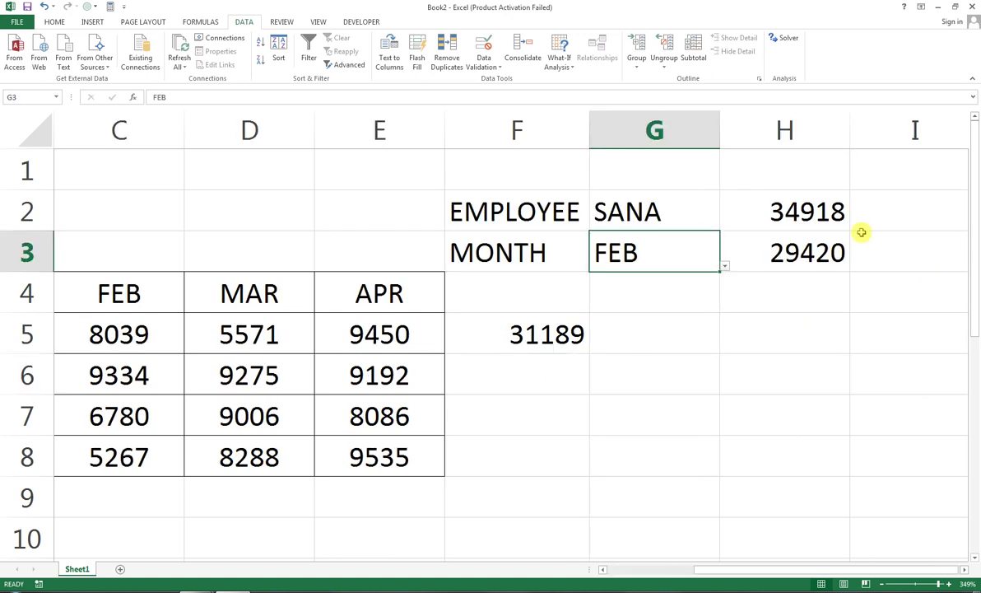
click(713, 223)
click(724, 224)
click(698, 245)
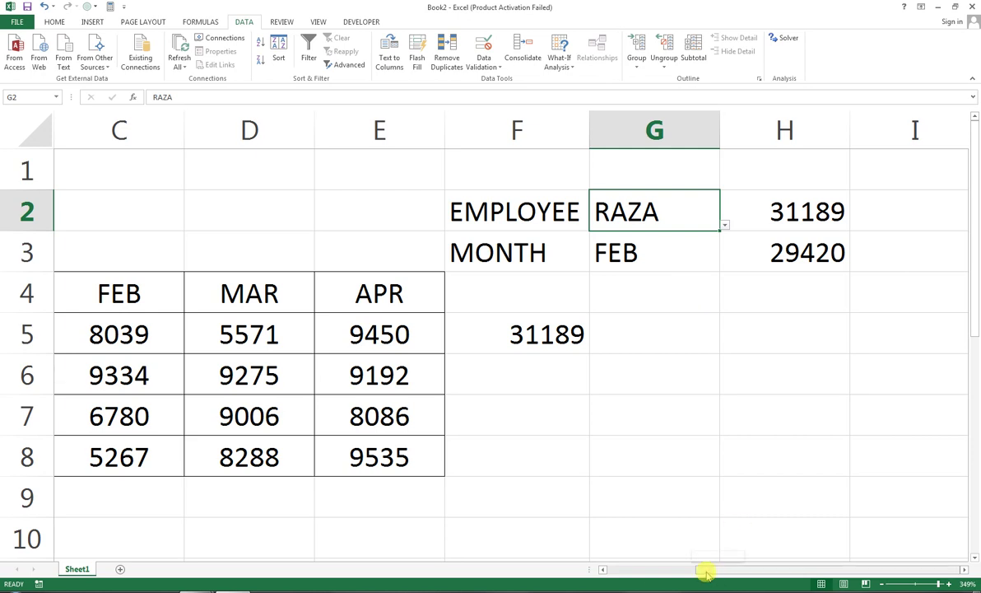
Step: Switch to the Chrome window showing the YouTube channel's uploaded videos
drag(706, 571, 632, 576)
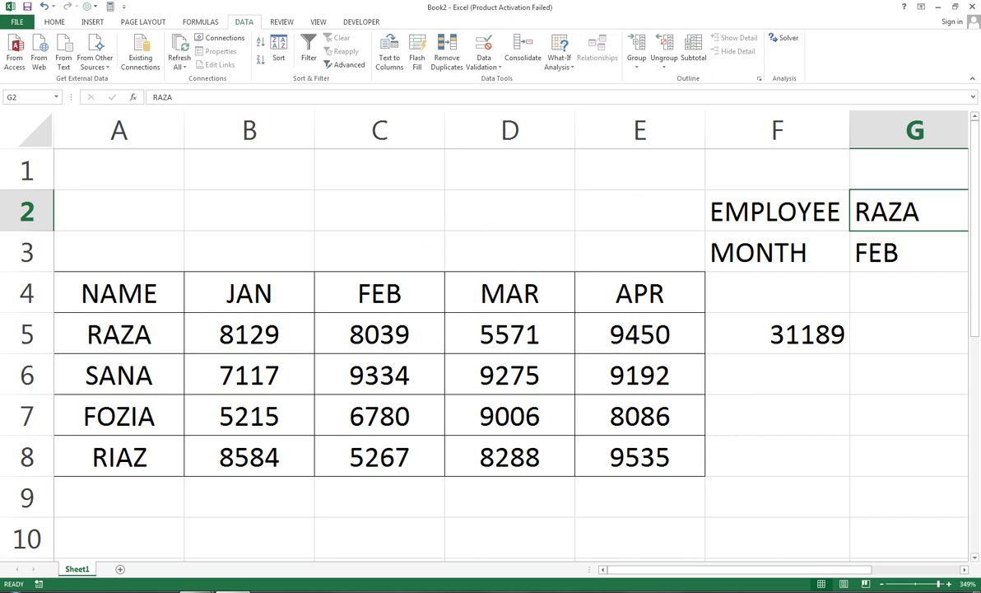
mouse_move(200, 589)
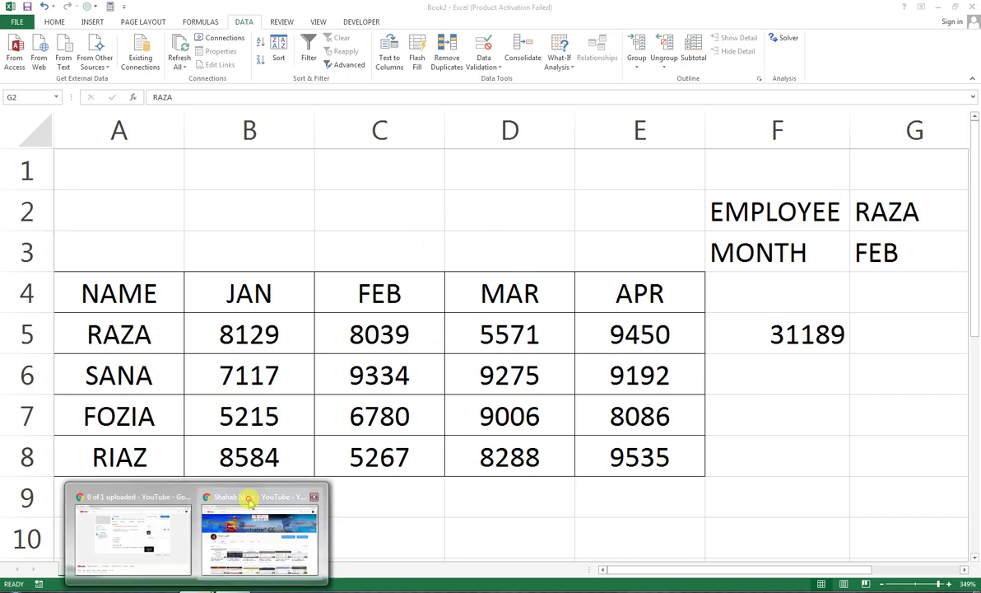
click(251, 502)
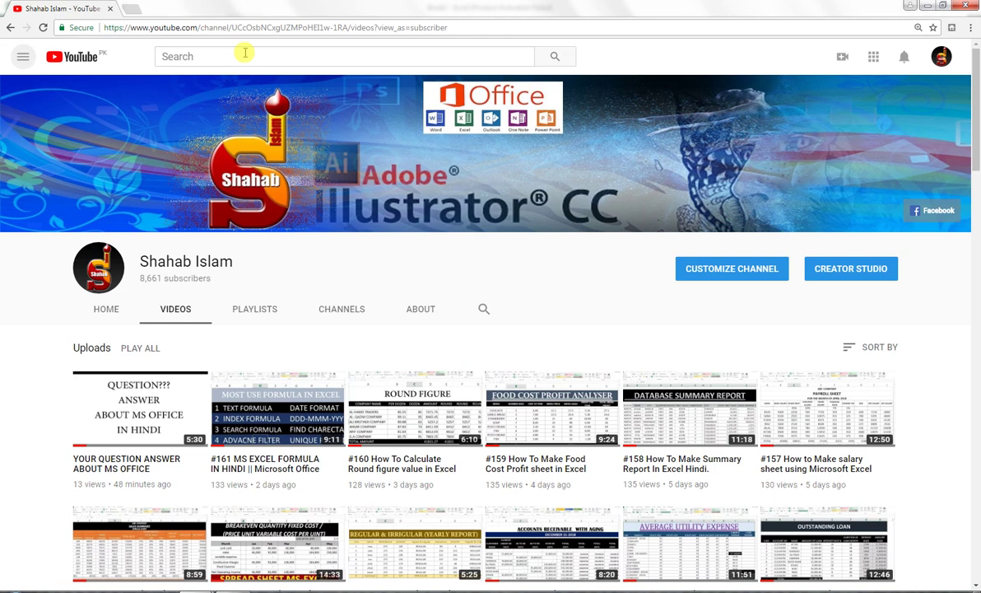